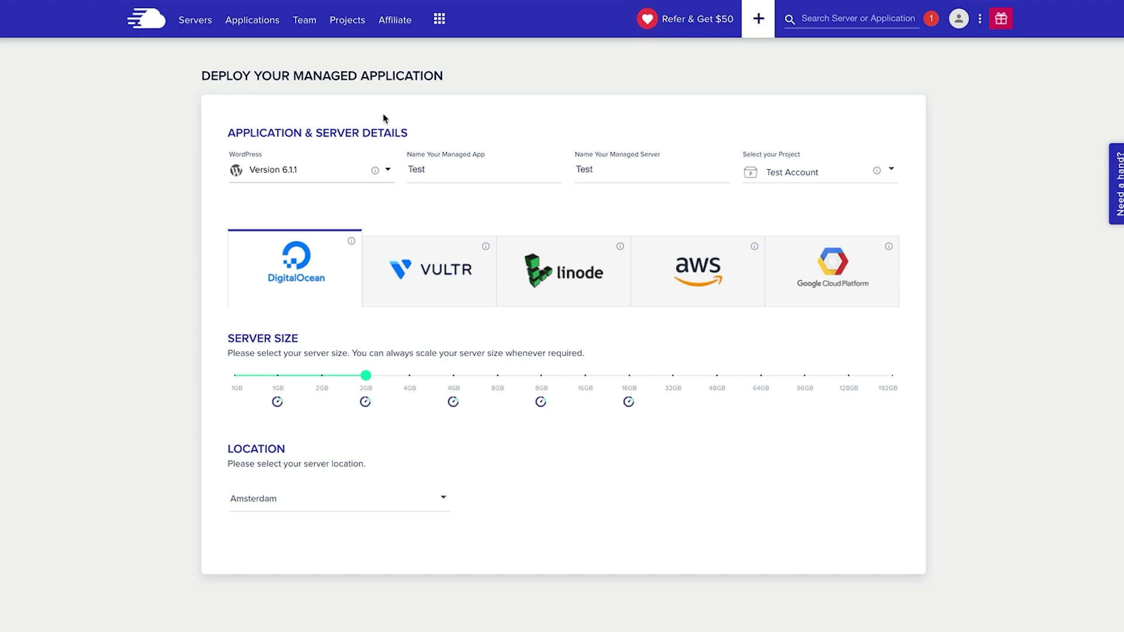
pyautogui.click(356, 175)
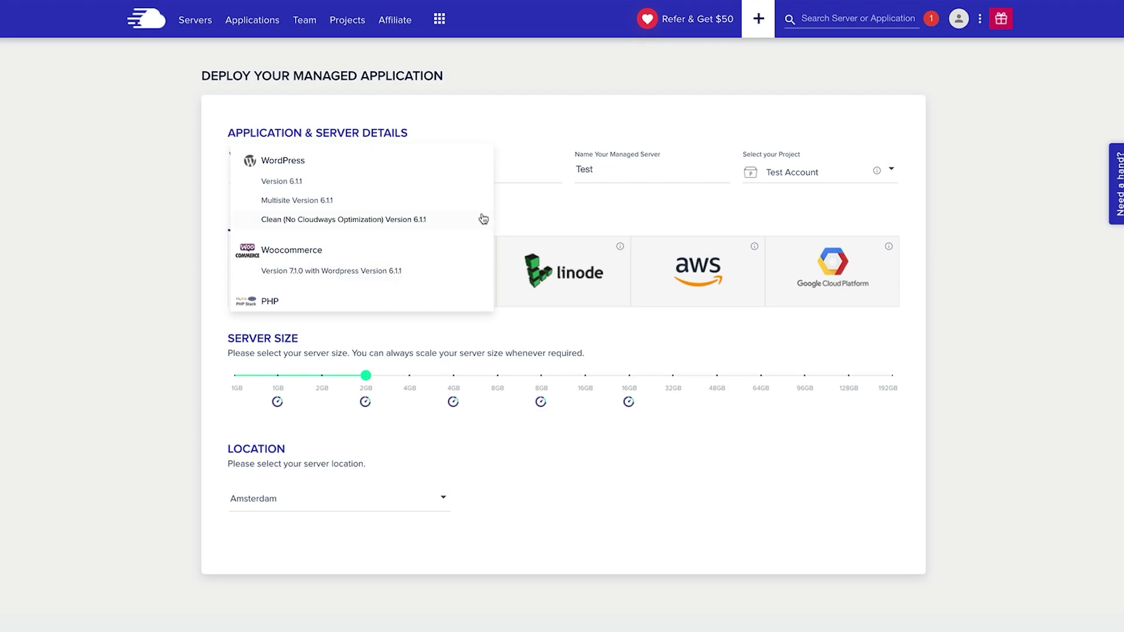
pyautogui.scroll(-2, 455, 289)
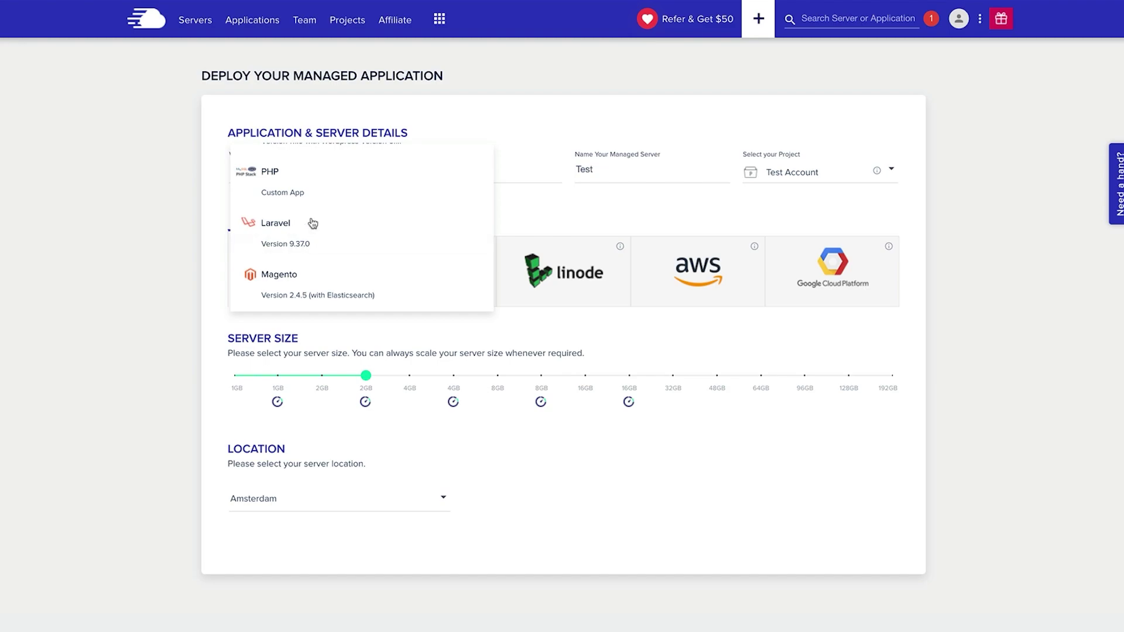
pyautogui.scroll(3, 459, 228)
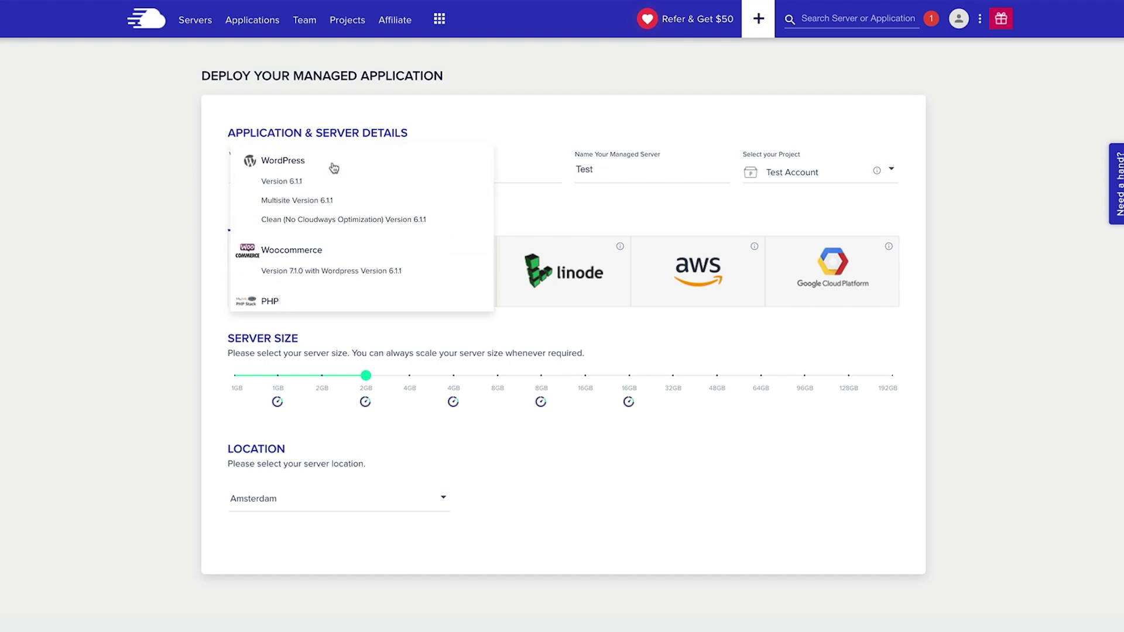
pyautogui.click(313, 187)
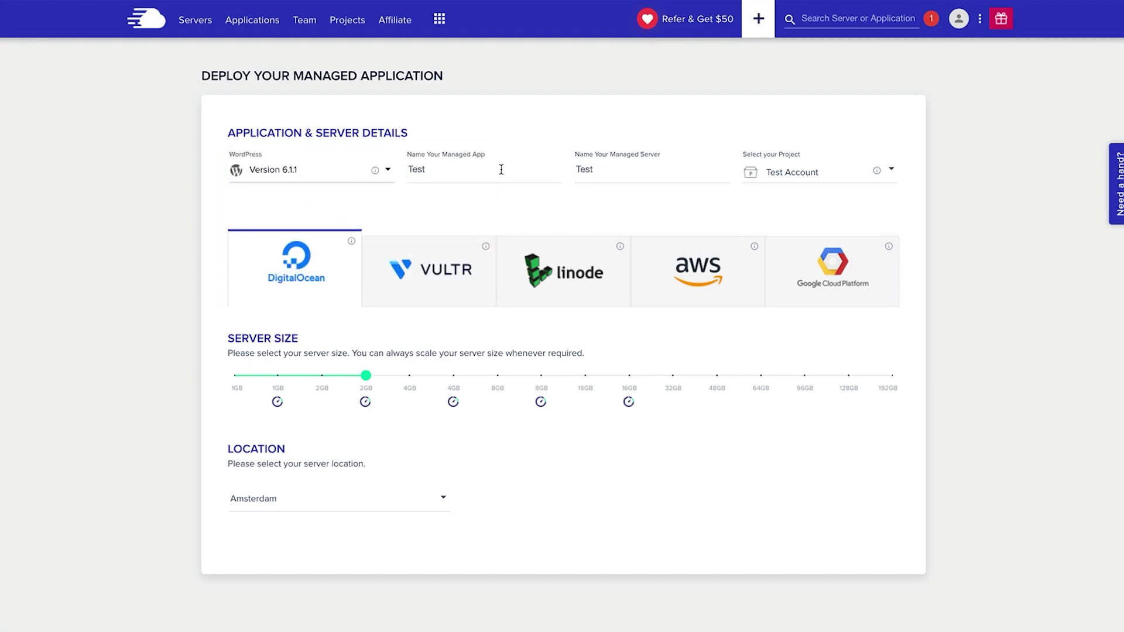
pyautogui.click(475, 169)
pyautogui.click(612, 171)
# Step: Preview Vultr, Linode, AWS and Google Cloud Platform, then reselect DigitalOcean as the provider
pyautogui.click(475, 279)
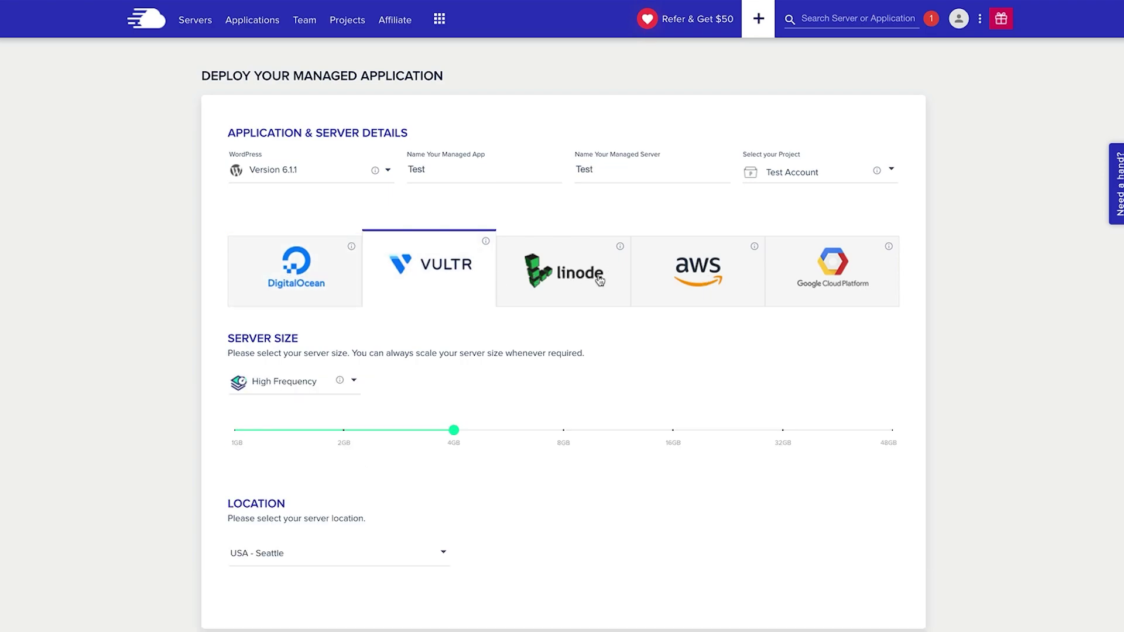
pyautogui.click(599, 281)
pyautogui.click(728, 288)
pyautogui.click(855, 295)
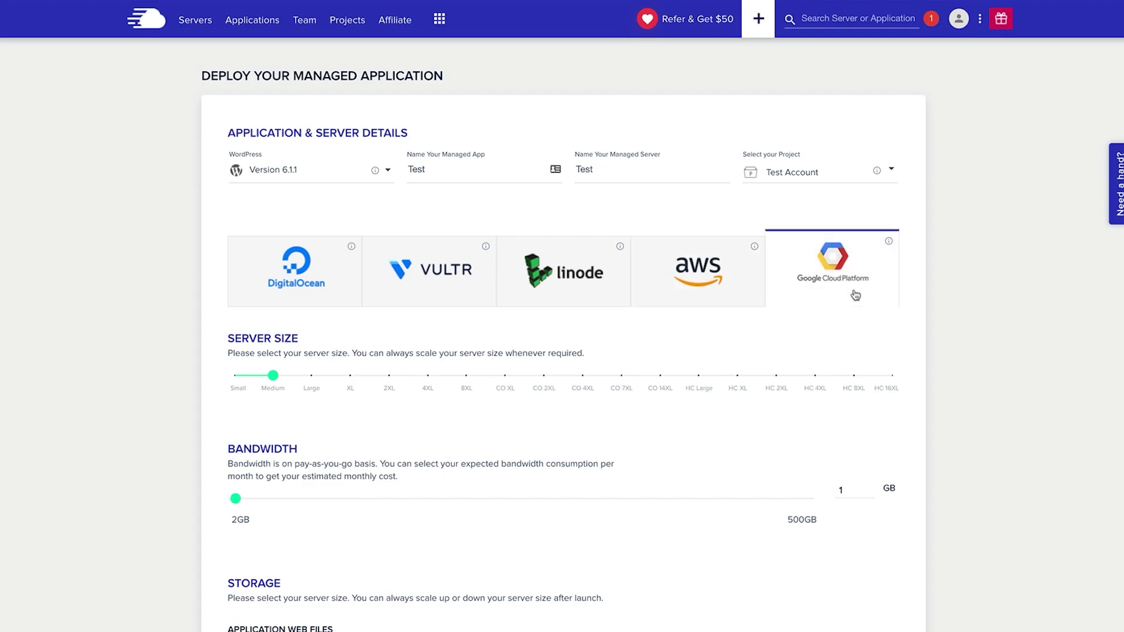
pyautogui.click(294, 281)
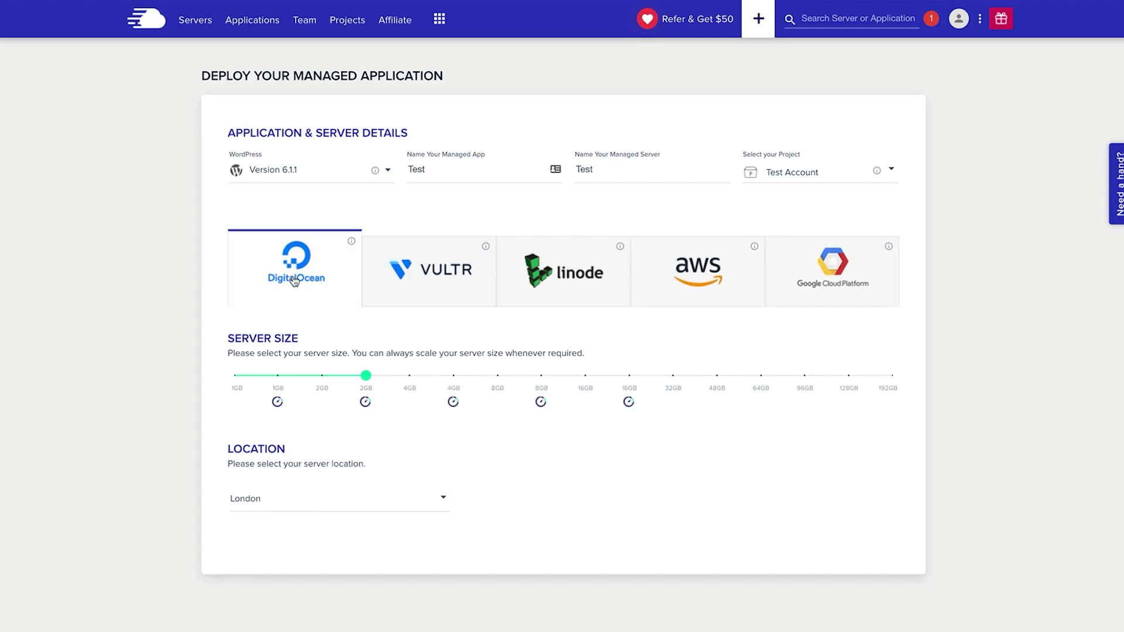
pyautogui.moveTo(279, 390)
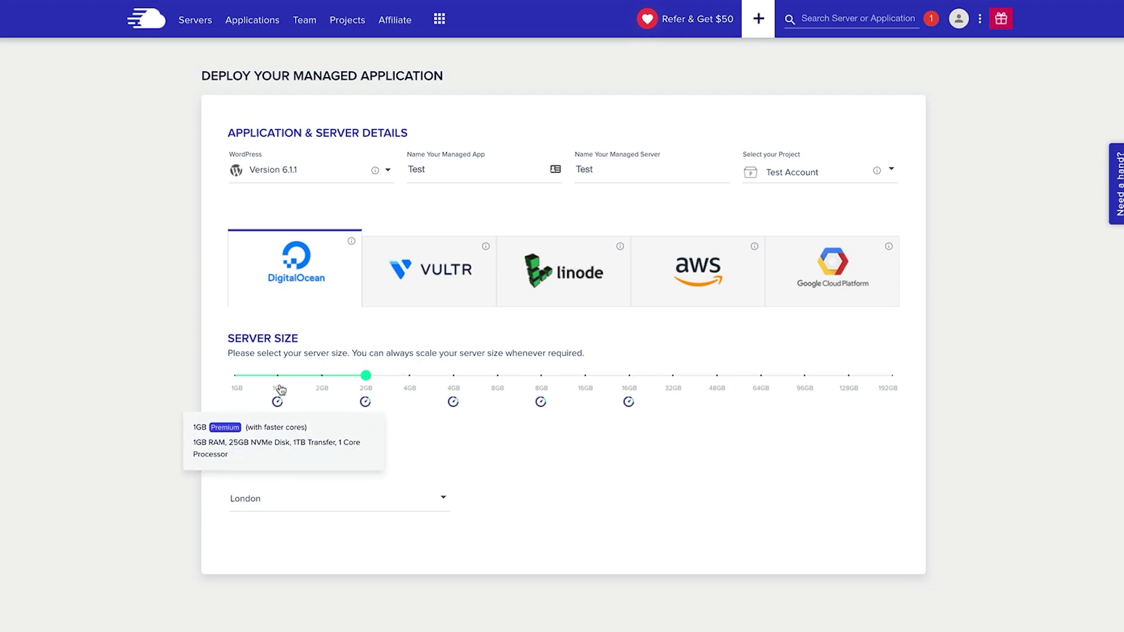
pyautogui.click(280, 382)
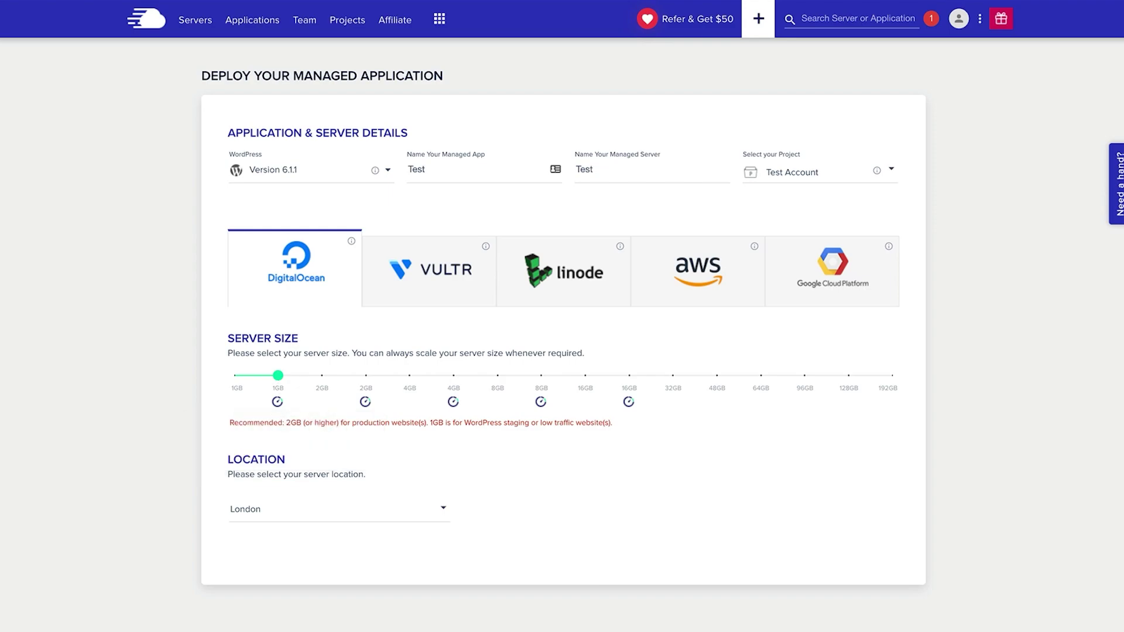
pyautogui.click(366, 385)
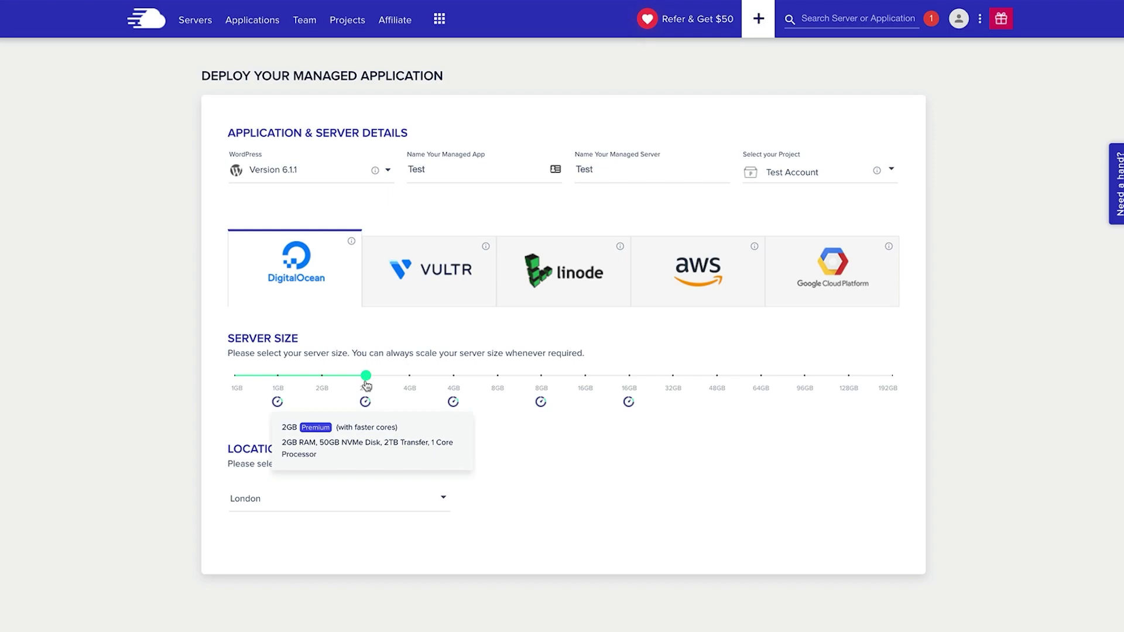
pyautogui.click(408, 384)
pyautogui.click(455, 390)
pyautogui.click(499, 383)
pyautogui.click(542, 384)
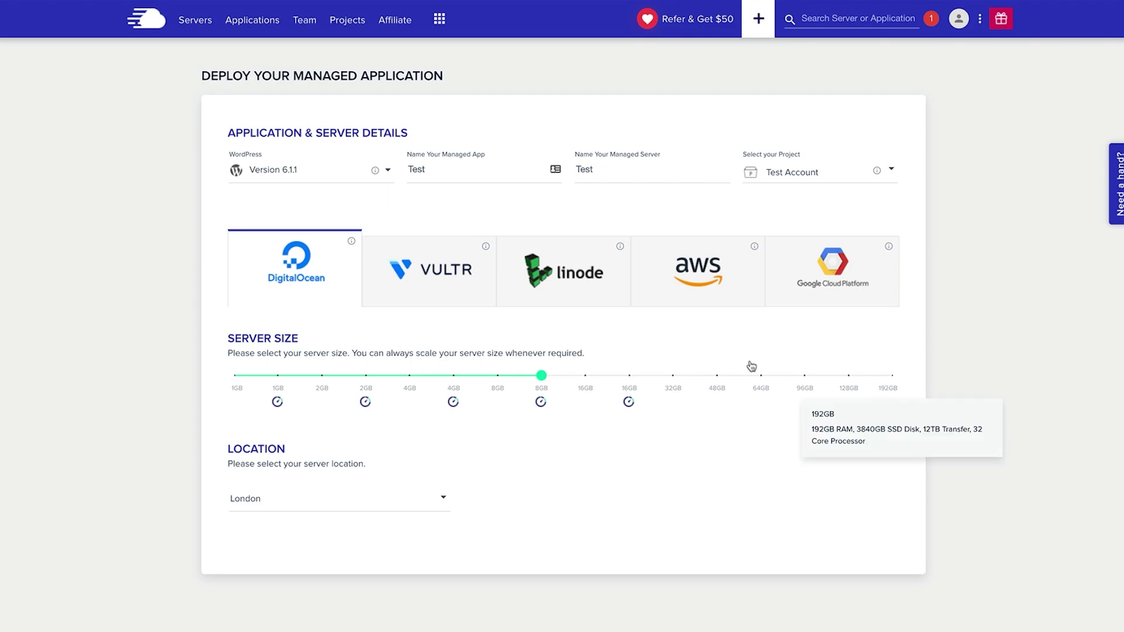
pyautogui.click(366, 384)
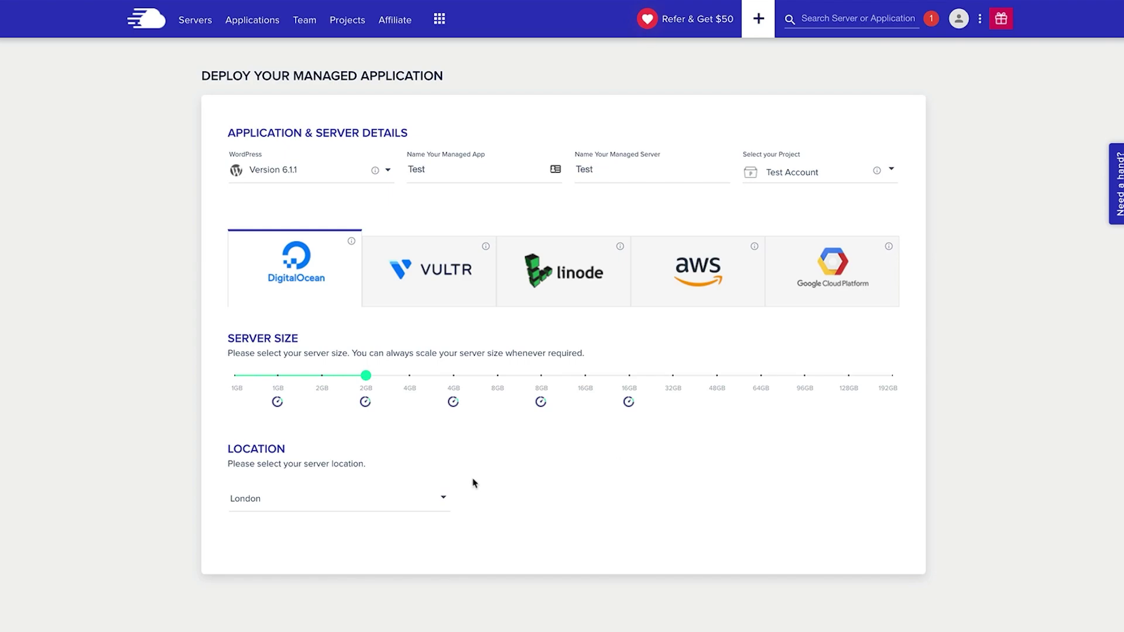
pyautogui.click(441, 502)
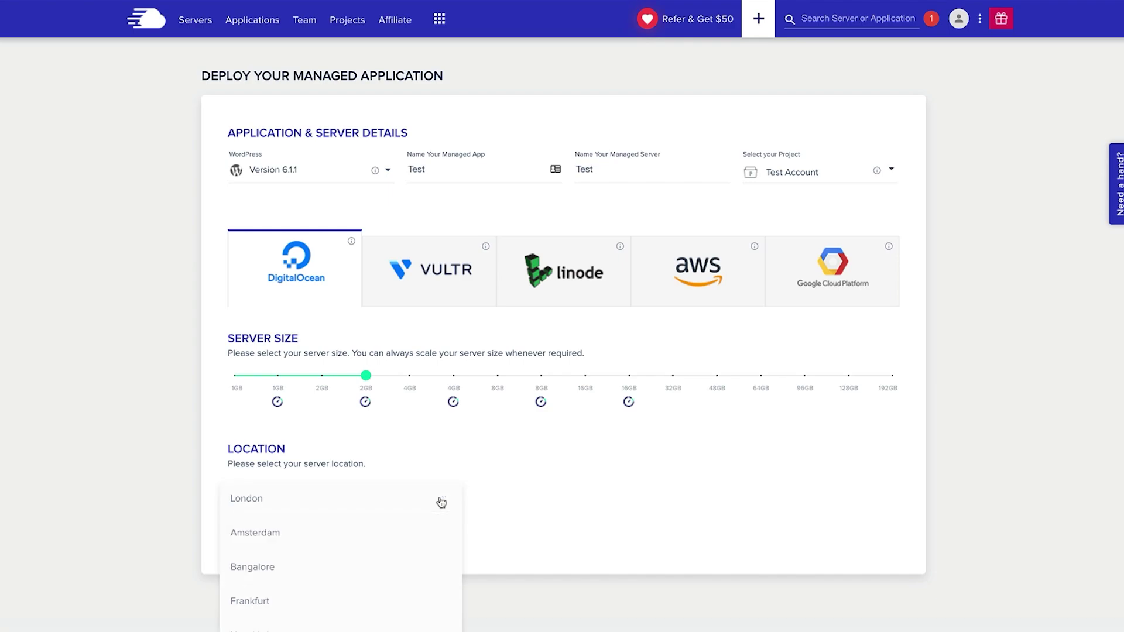
pyautogui.click(280, 535)
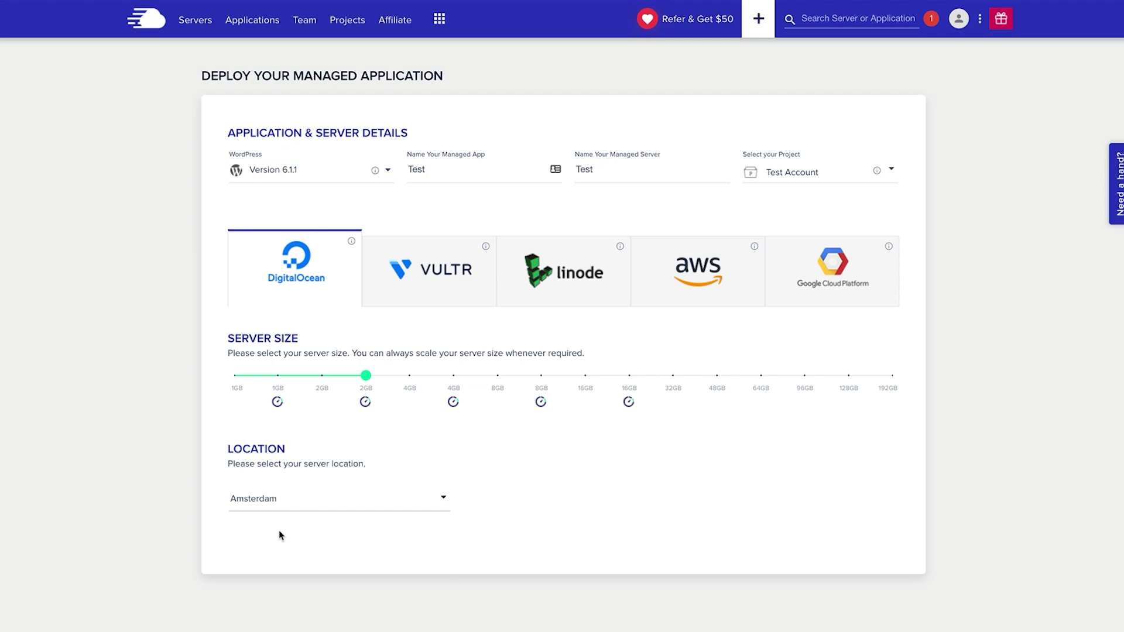
pyautogui.click(379, 505)
pyautogui.click(324, 465)
pyautogui.click(371, 497)
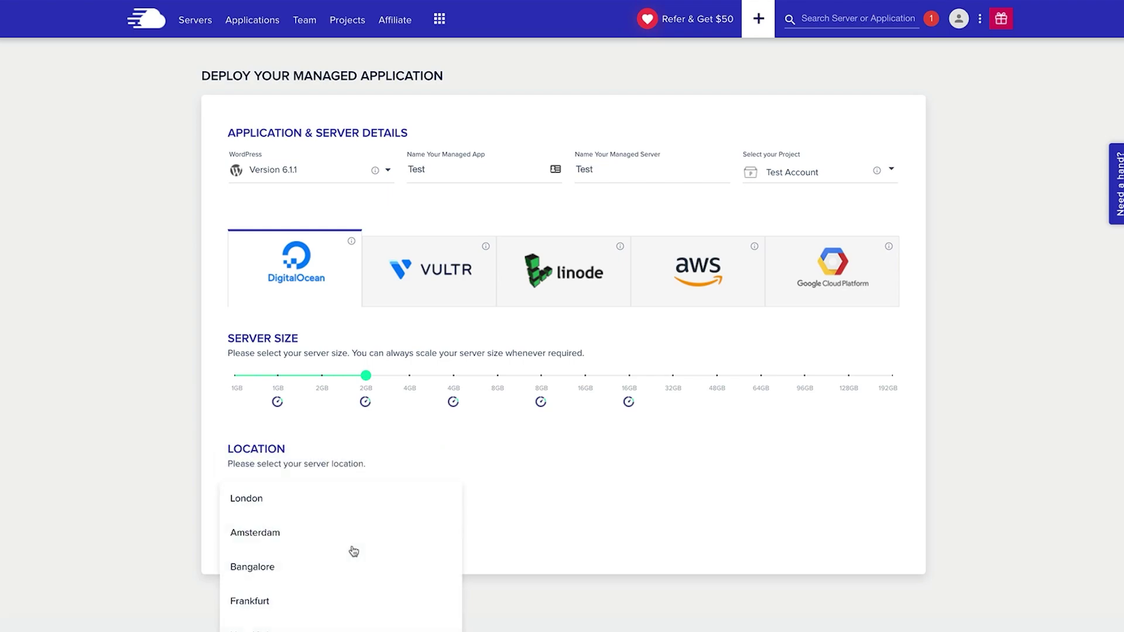
pyautogui.click(302, 625)
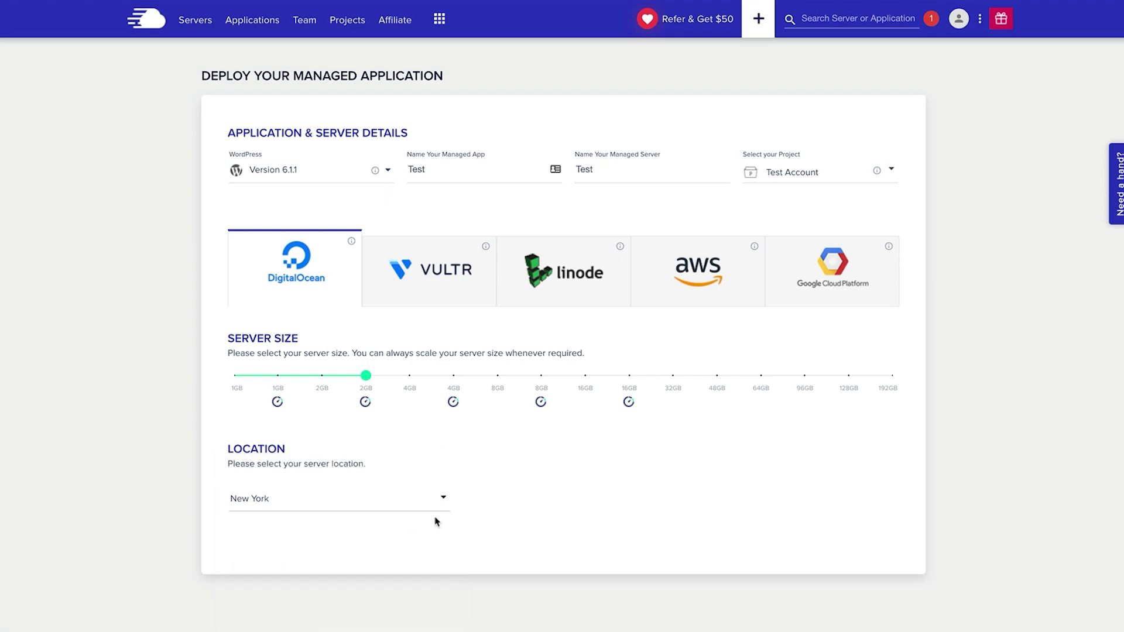
pyautogui.click(326, 502)
pyautogui.moveTo(458, 537); pyautogui.dragTo(469, 401)
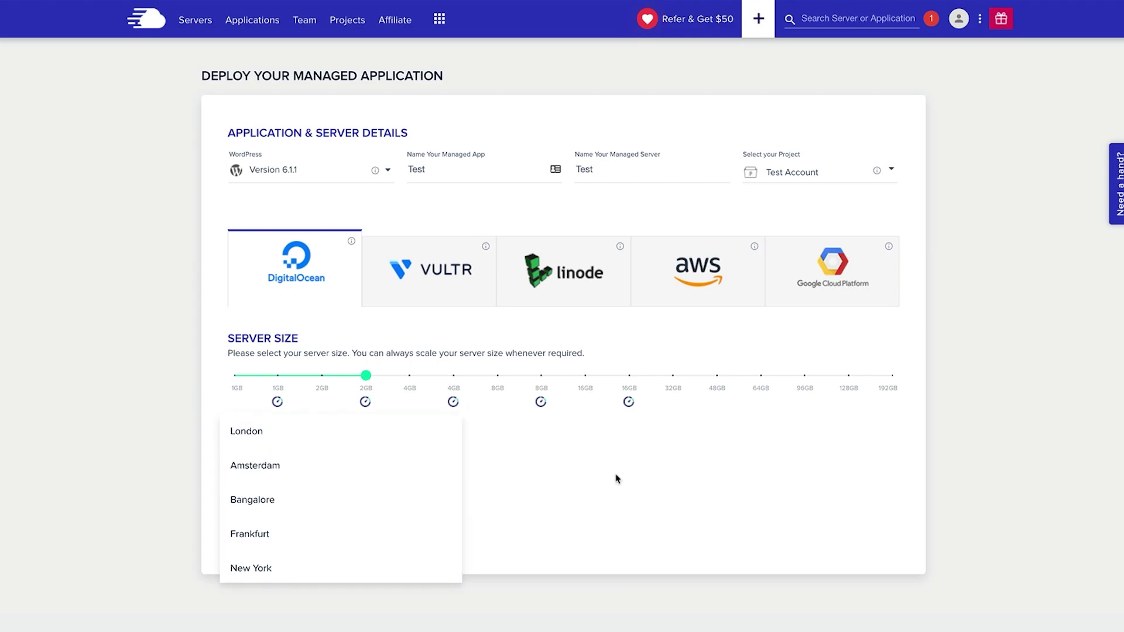
pyautogui.click(262, 431)
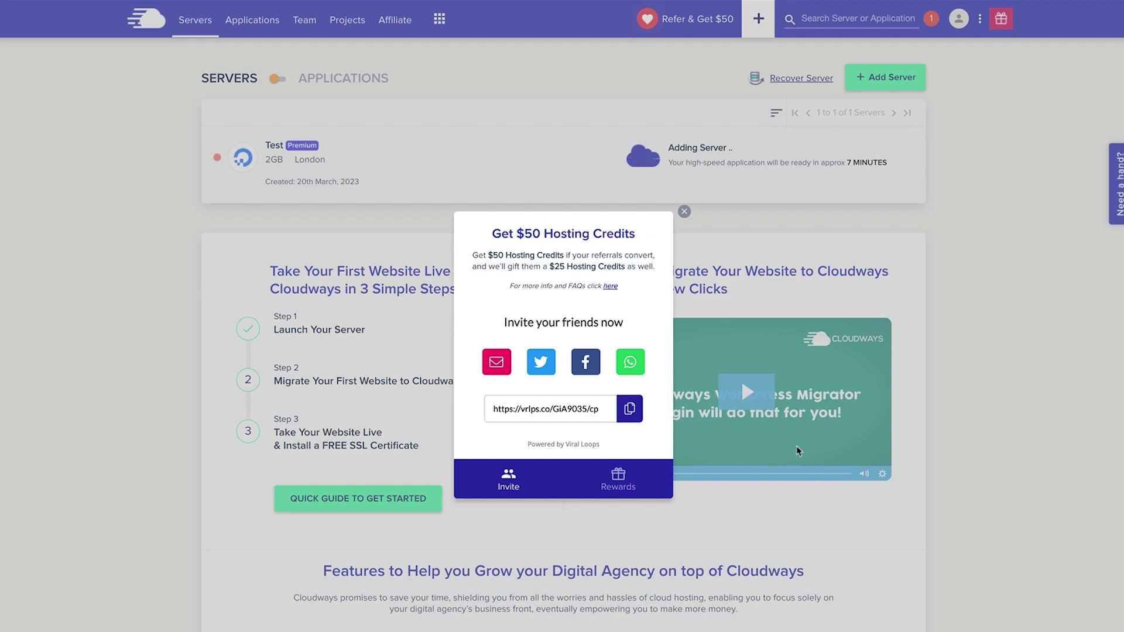
# Step: Close the Get $50 Hosting Credits referral popup
pyautogui.click(684, 212)
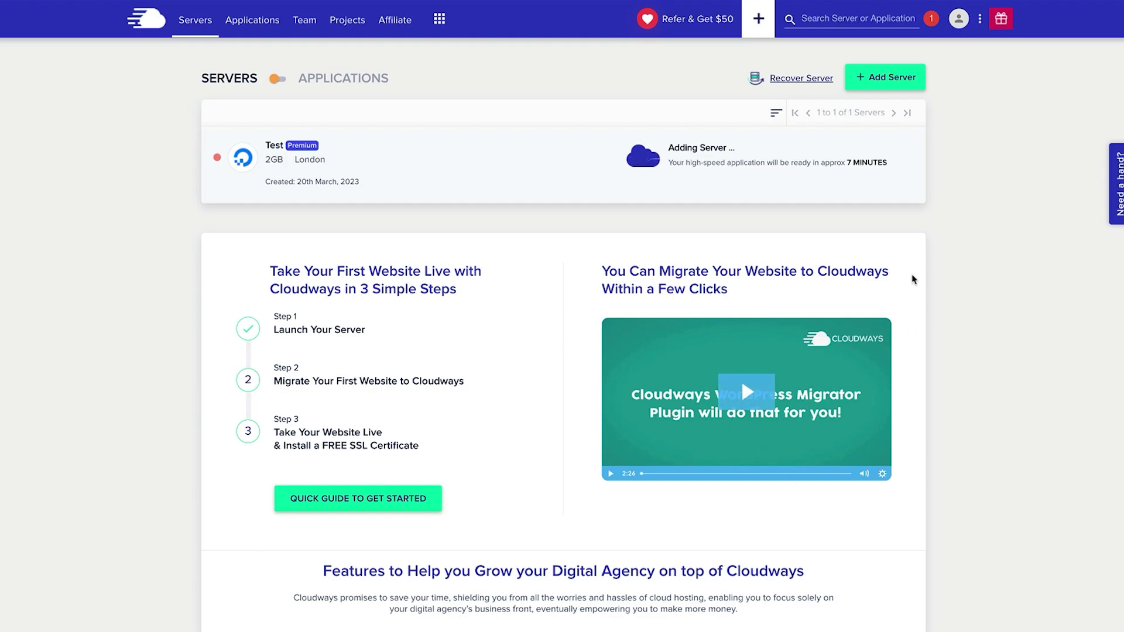
pyautogui.scroll(-6, 913, 280)
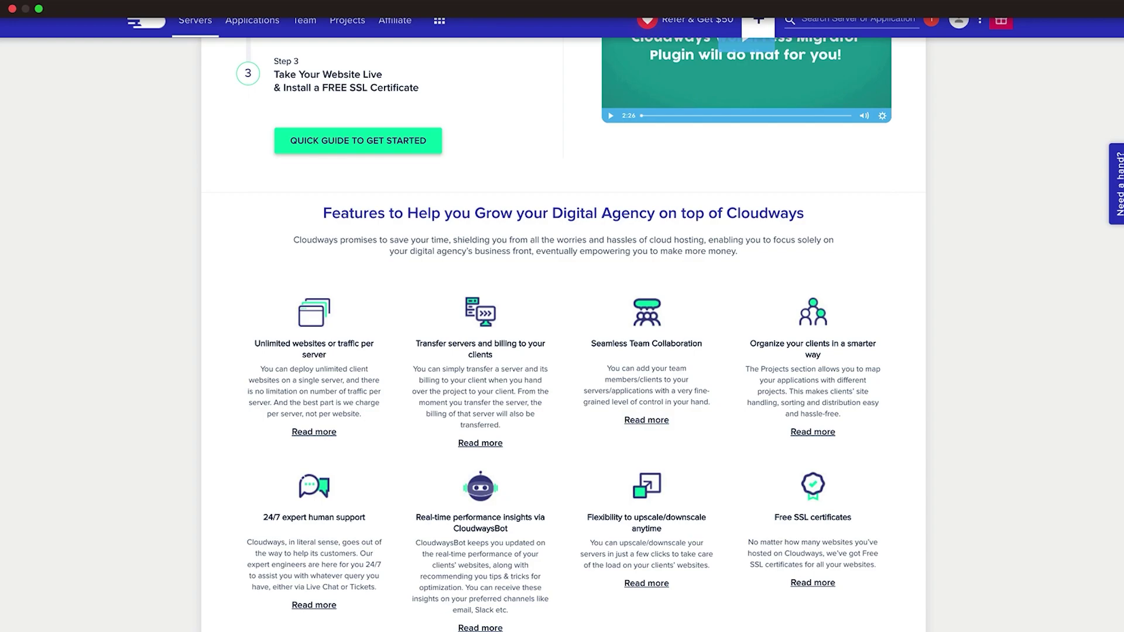
pyautogui.scroll(6, 961, 224)
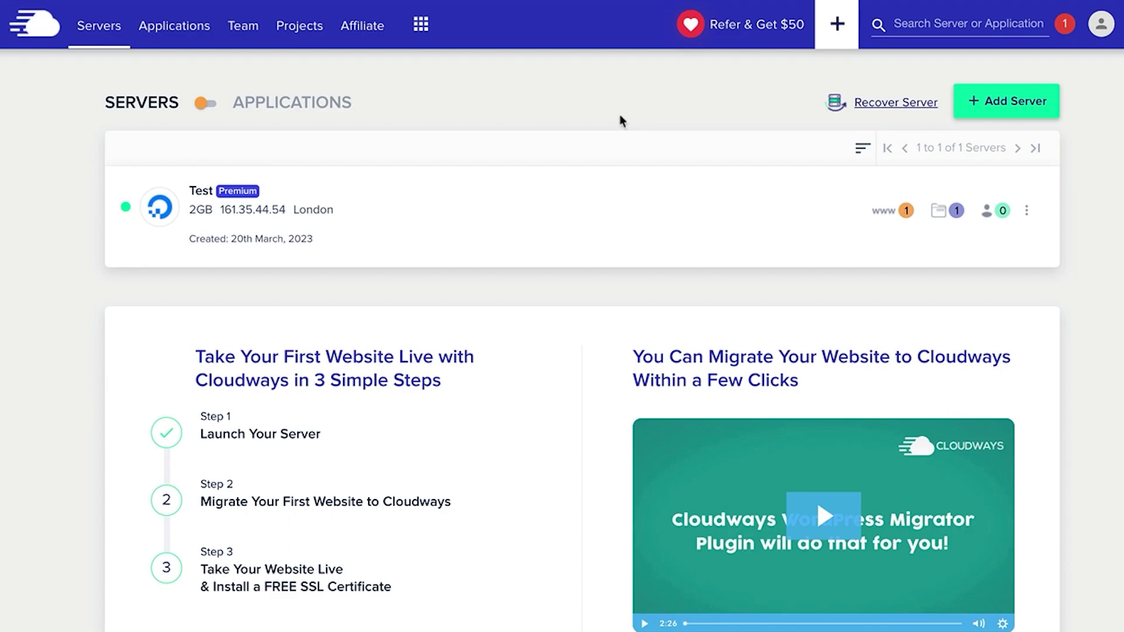
# Step: Inspect the server row's applications, projects and team members badges
pyautogui.click(896, 217)
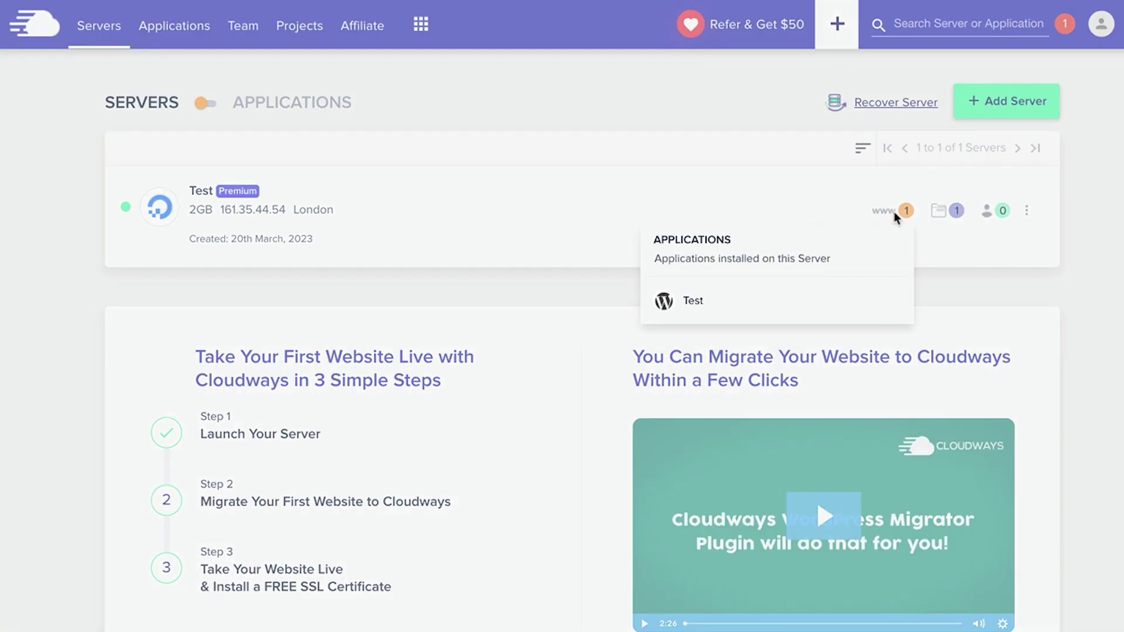
pyautogui.click(942, 216)
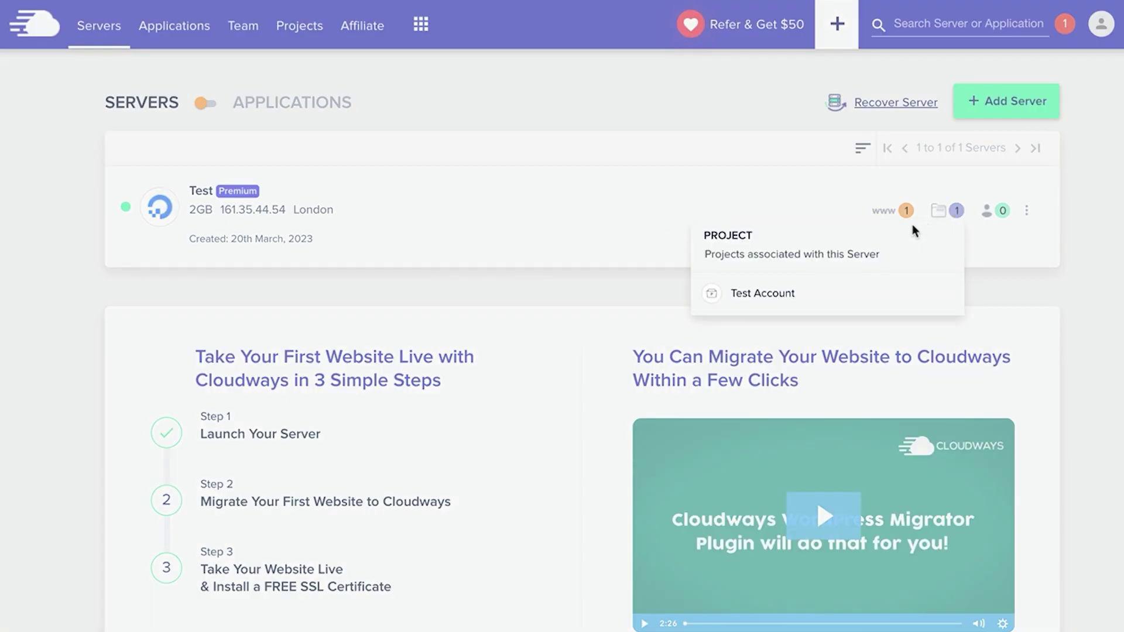
pyautogui.click(1000, 215)
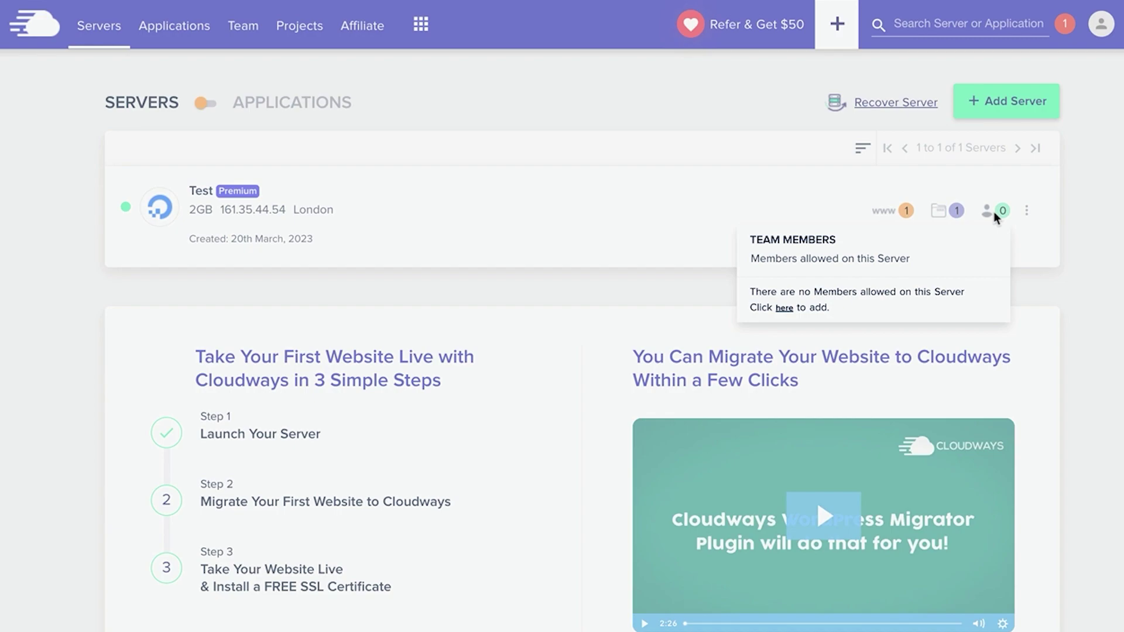
# Step: Check the server's actions menu, then open the Test application from the applications list
pyautogui.click(1032, 226)
pyautogui.click(1028, 212)
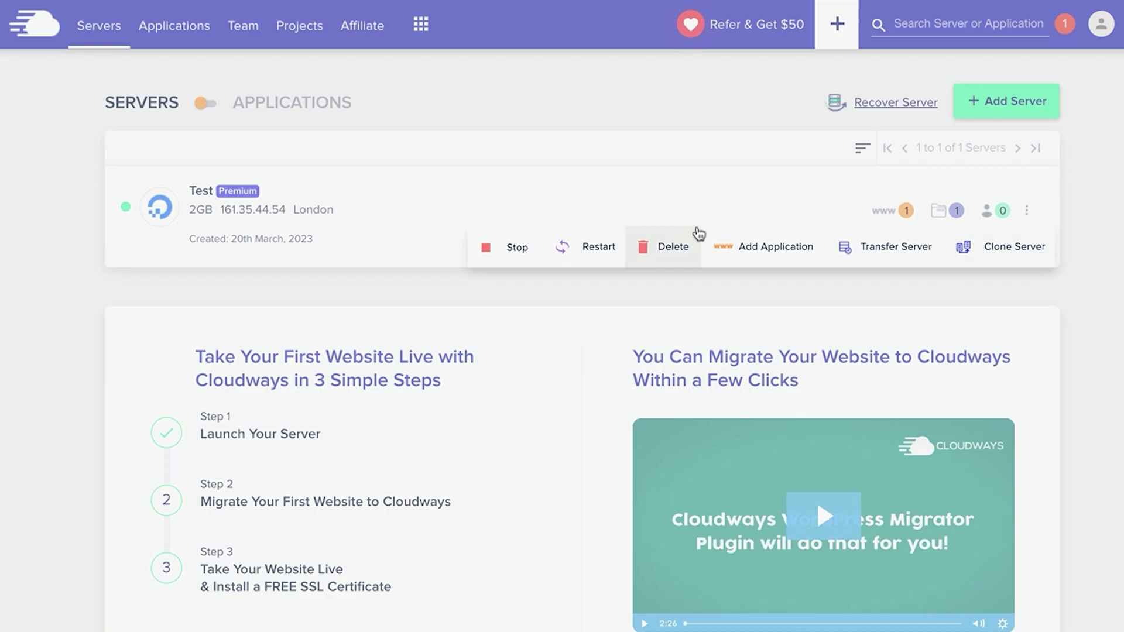
pyautogui.click(887, 212)
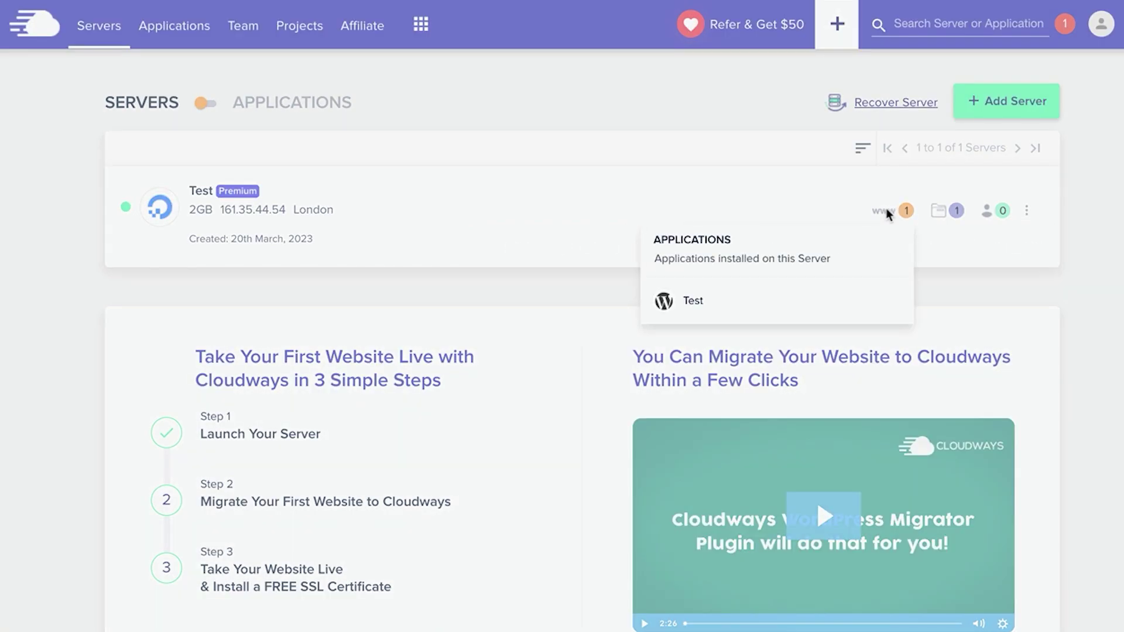
pyautogui.click(693, 301)
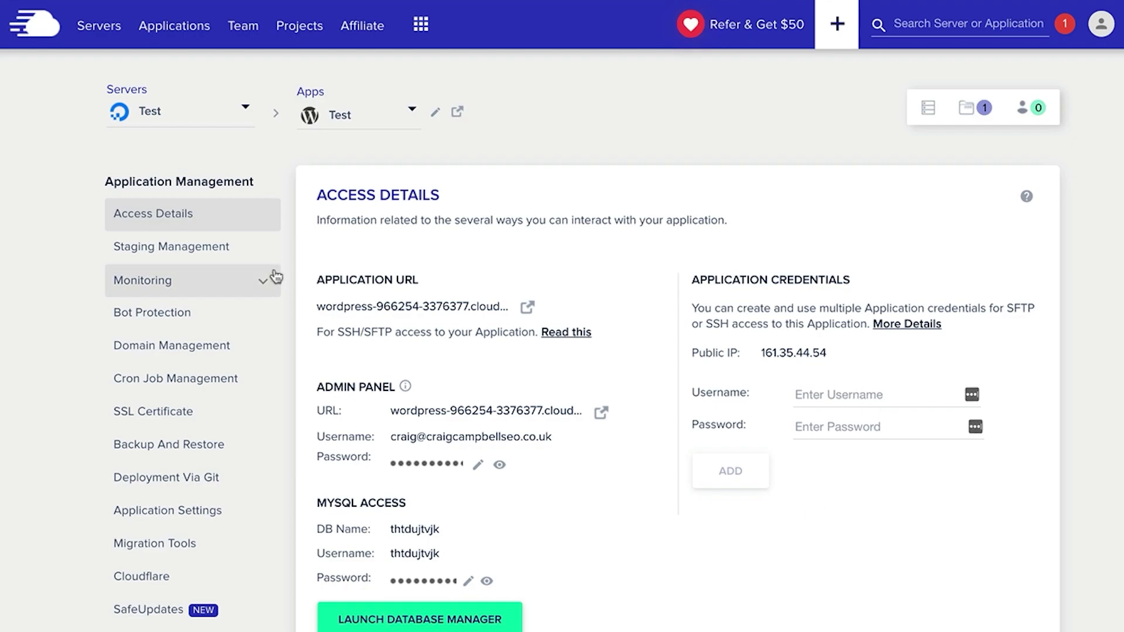
# Step: Open the Test app's live site from its Application URL link
pyautogui.click(527, 309)
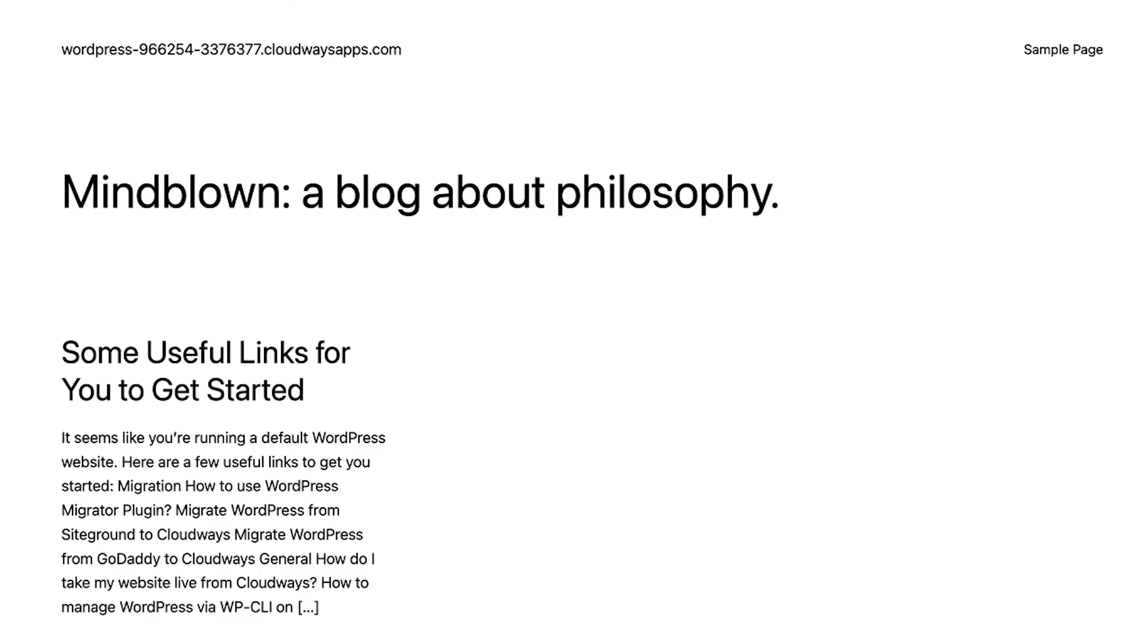
# Step: Close the live Mindblown site tab to return to Access Details
pyautogui.press('super+w')
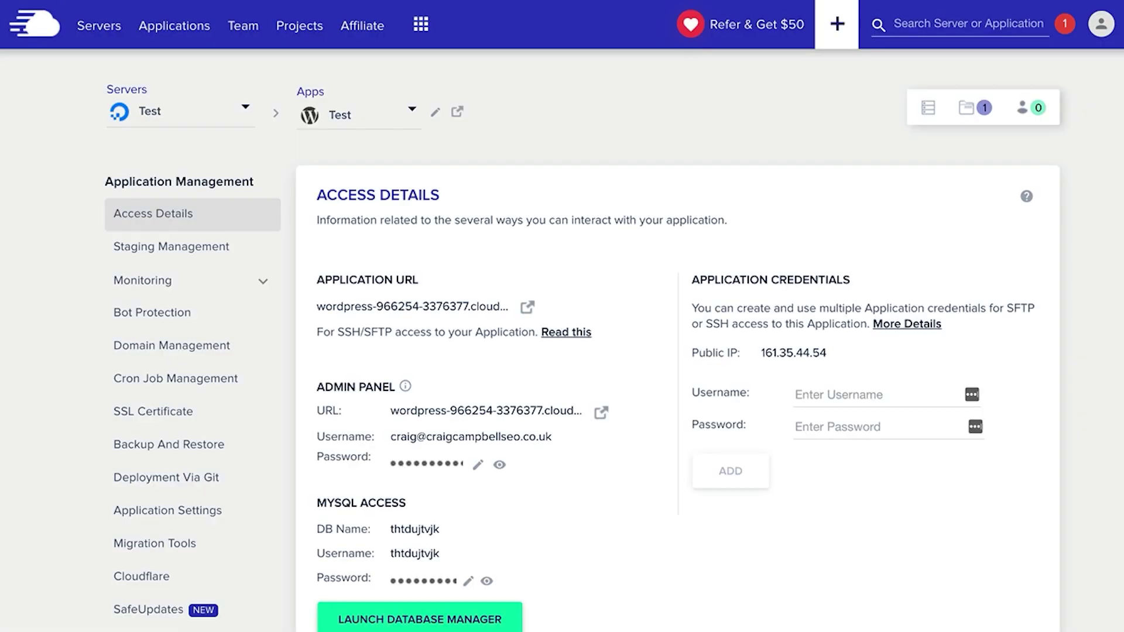
# Step: Launch the WordPress admin from the admin panel URL and dismiss the Object Cache Pro popup
pyautogui.click(602, 414)
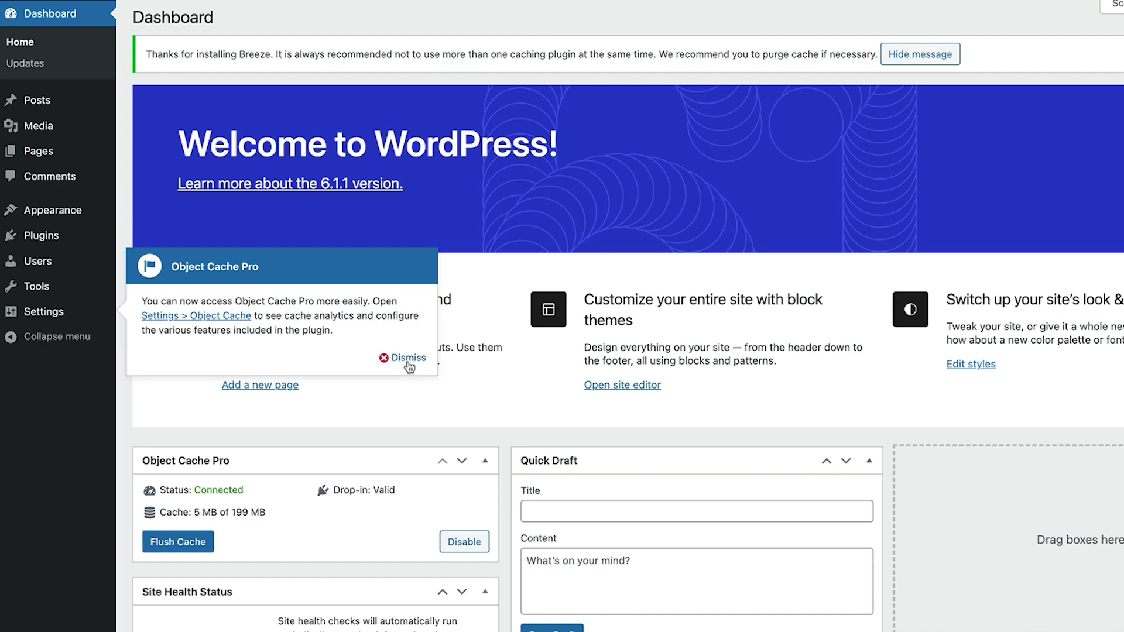
pyautogui.click(408, 358)
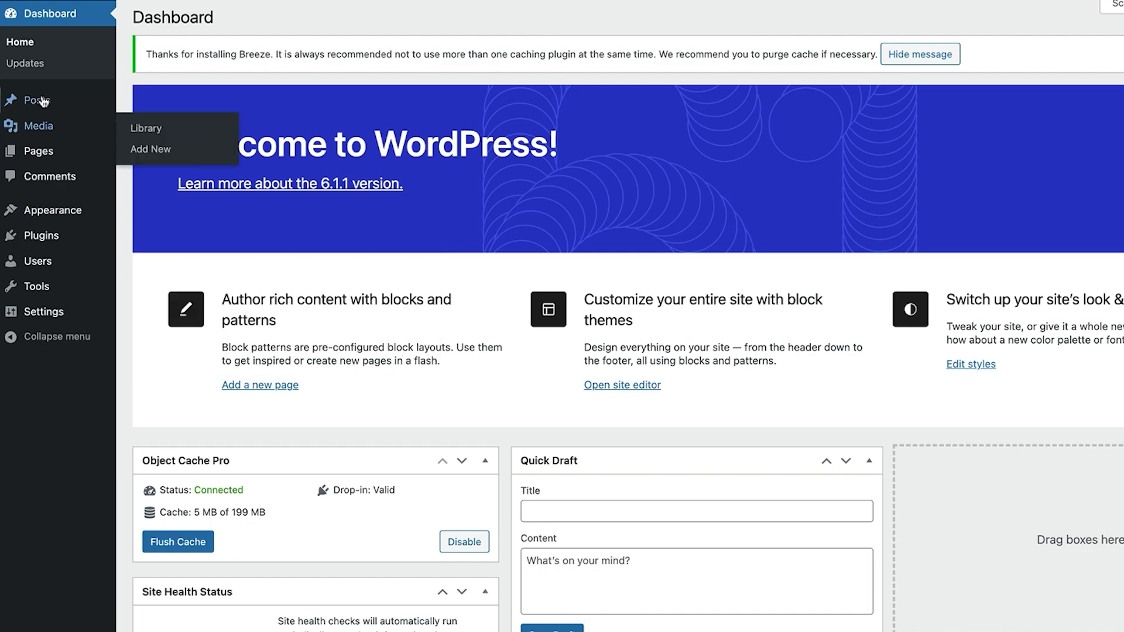
# Step: Open Installed Plugins, listing Akismet Anti-Spam, Bot Protection, Breeze and Hello Dolly
pyautogui.moveTo(44, 102)
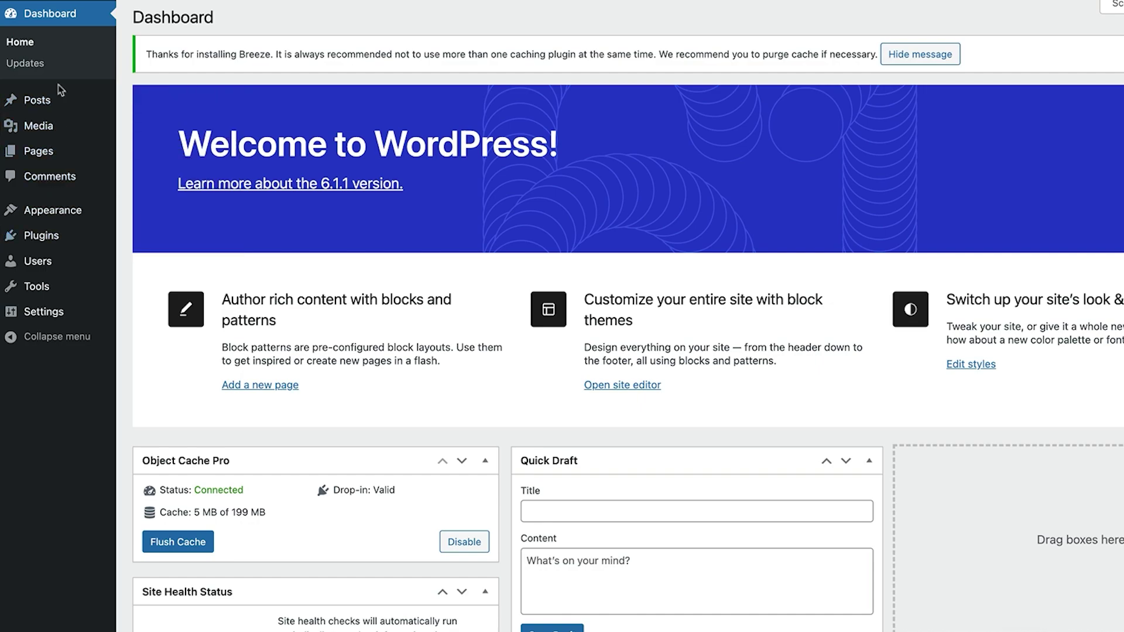
pyautogui.moveTo(45, 237)
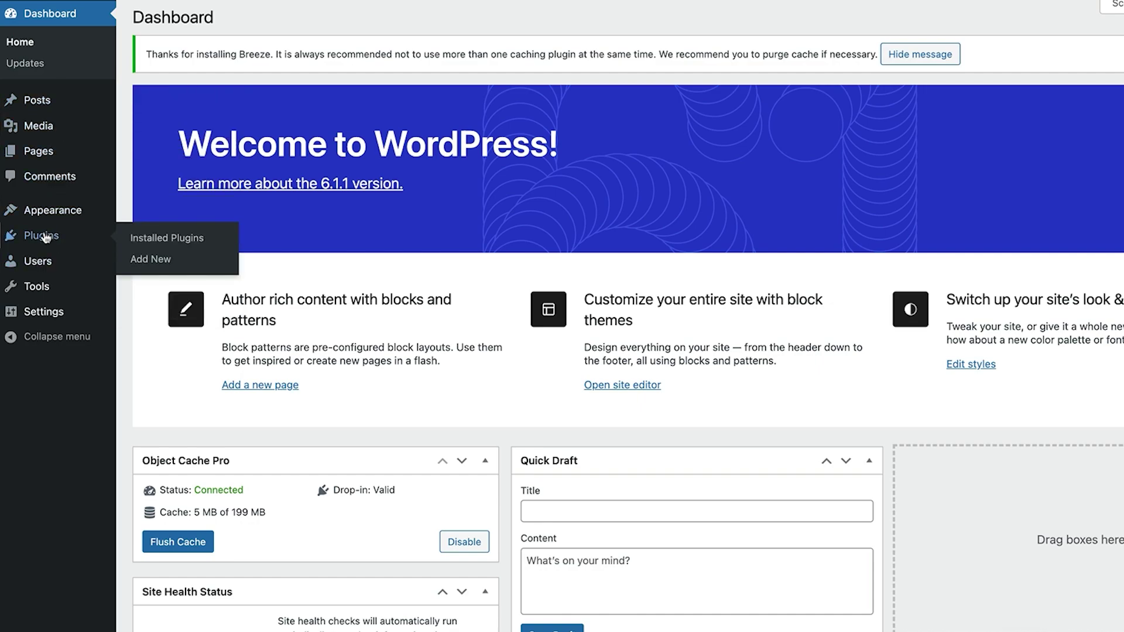
pyautogui.click(45, 238)
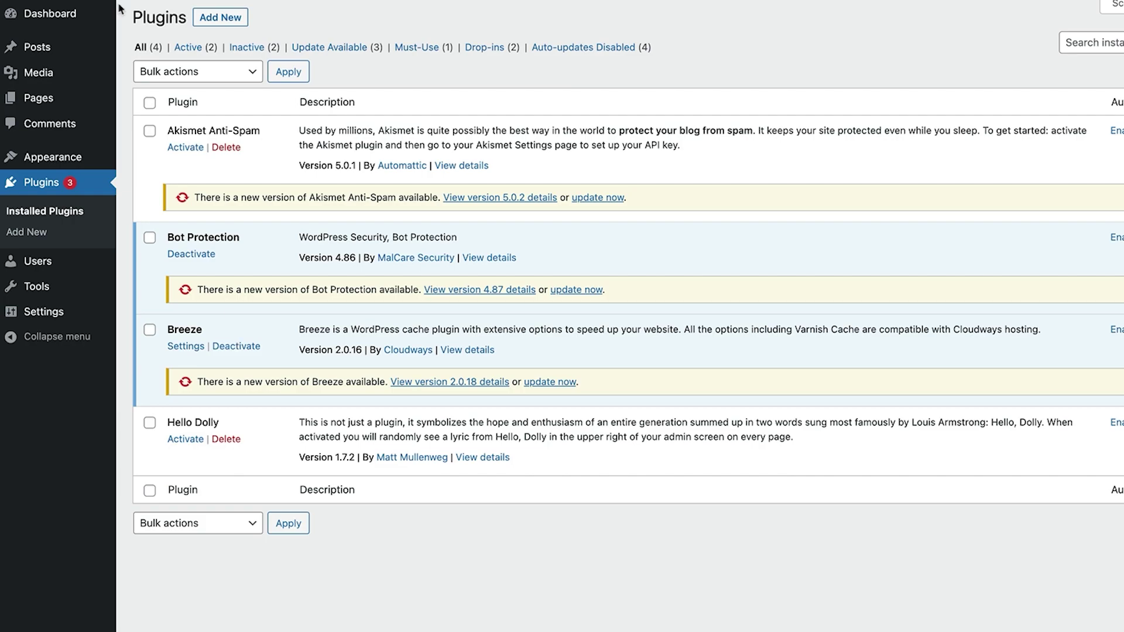
pyautogui.moveTo(63, 44)
pyautogui.moveTo(48, 159)
pyautogui.moveTo(66, 296)
pyautogui.moveTo(36, 1)
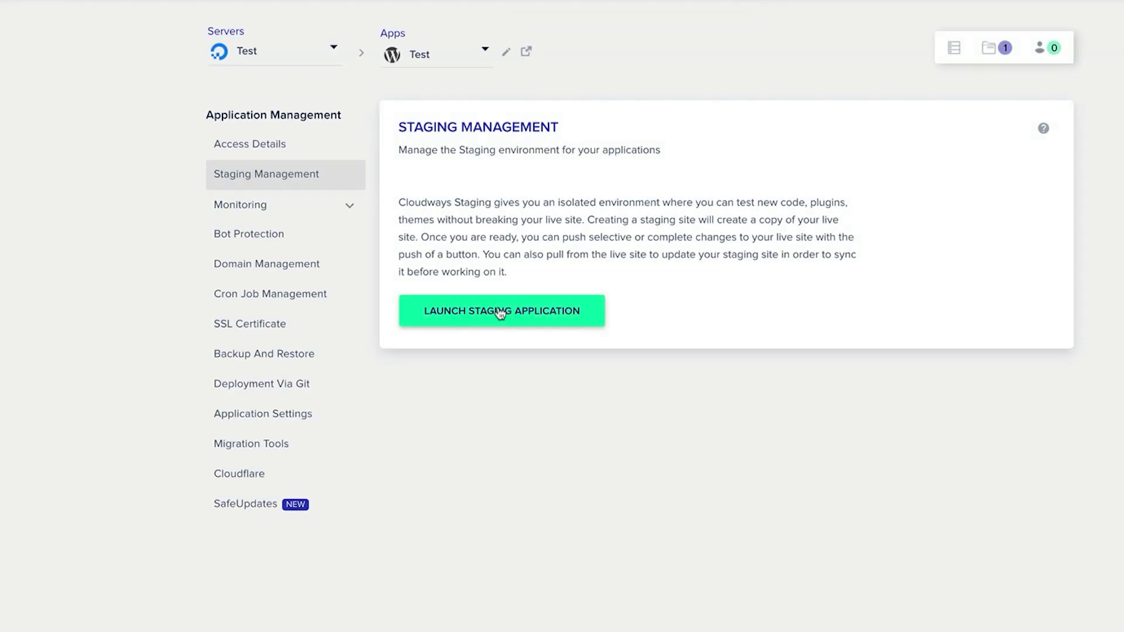
# Step: Open Monitoring > Analytics > Disk Usage and highlight the 74 MB files and 1 MB database values
pyautogui.click(296, 211)
pyautogui.click(283, 237)
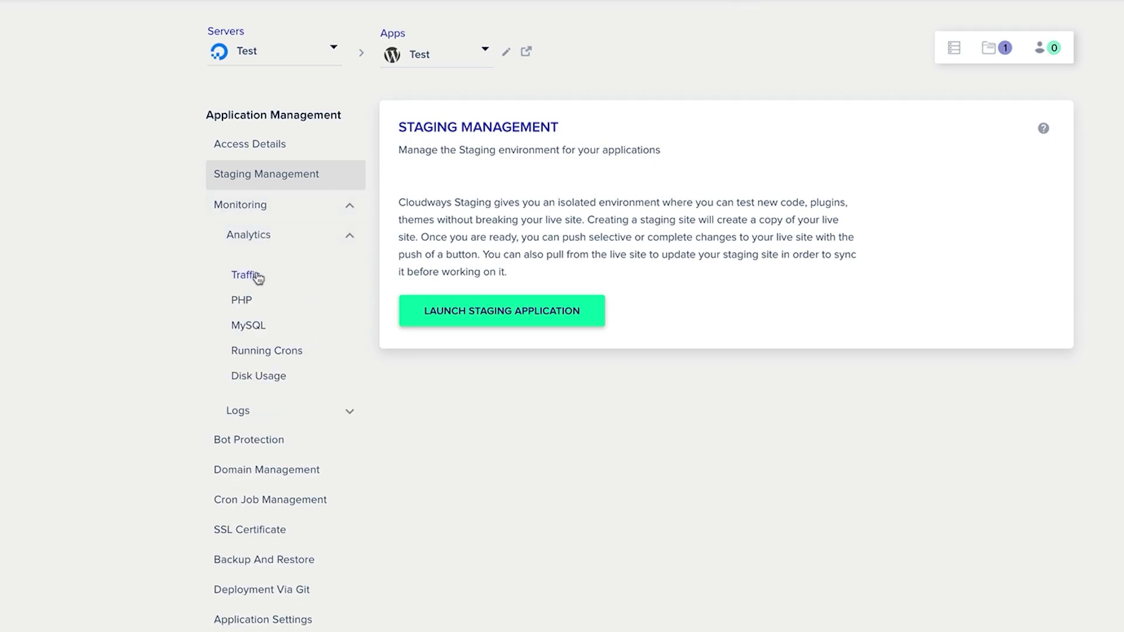
pyautogui.click(269, 377)
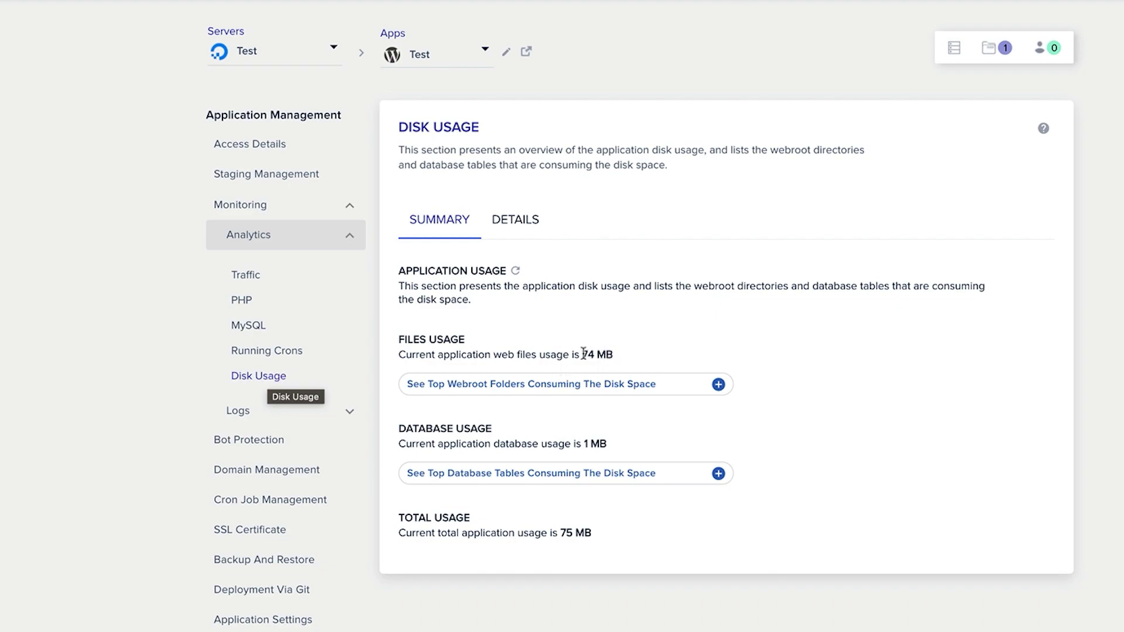
pyautogui.moveTo(583, 354); pyautogui.dragTo(618, 353)
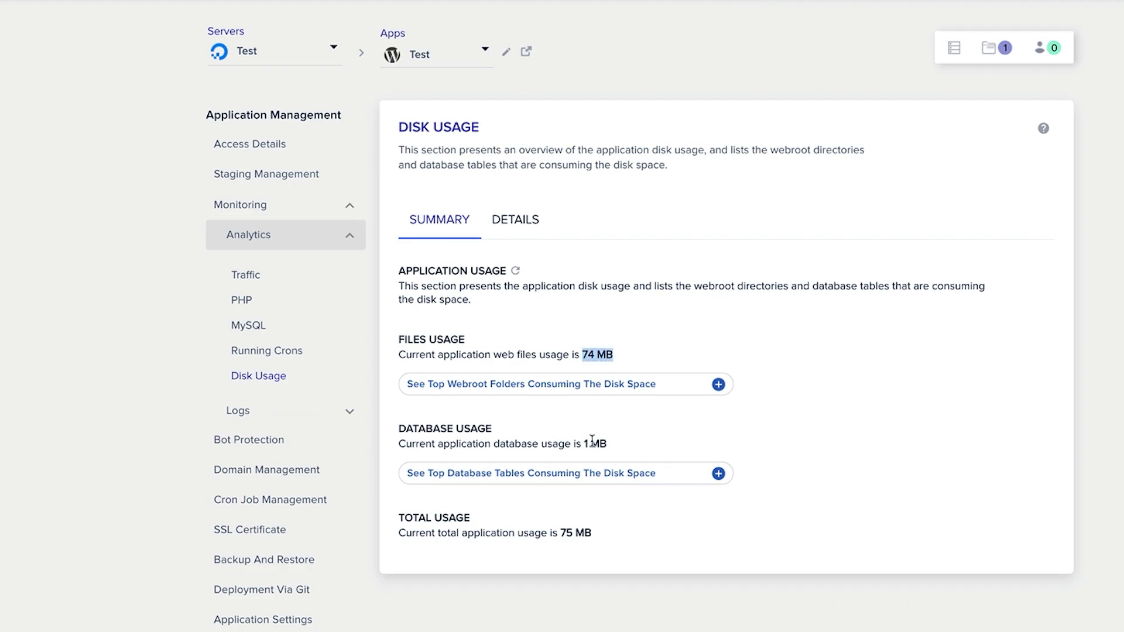
pyautogui.moveTo(582, 445); pyautogui.dragTo(607, 446)
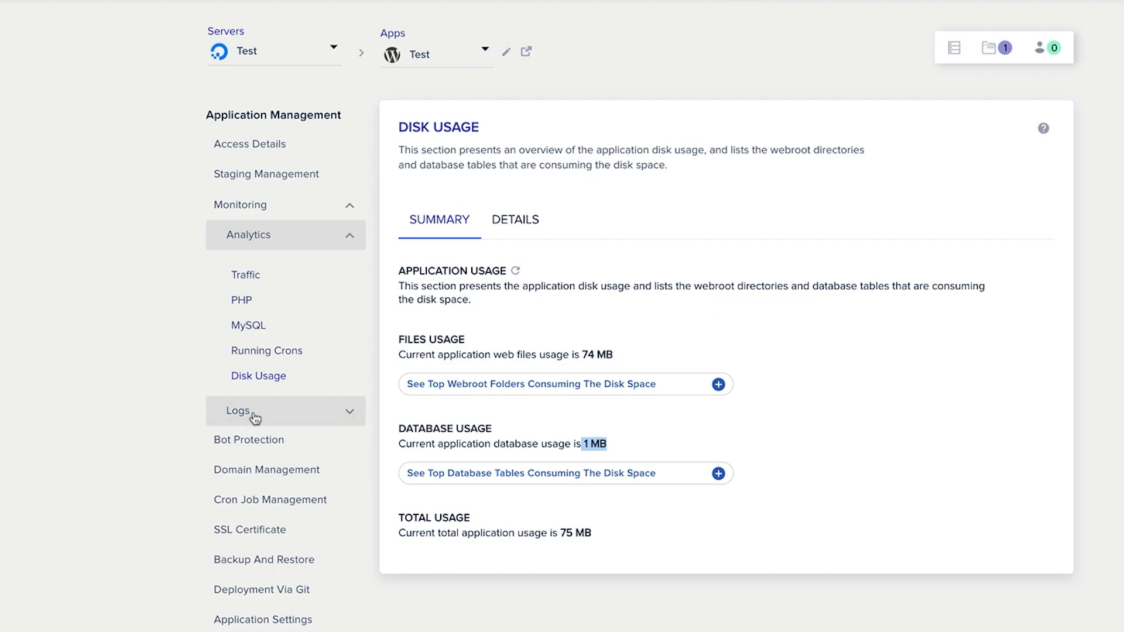
# Step: Review the Bot Protection stats, then open Domain Management
pyautogui.click(238, 442)
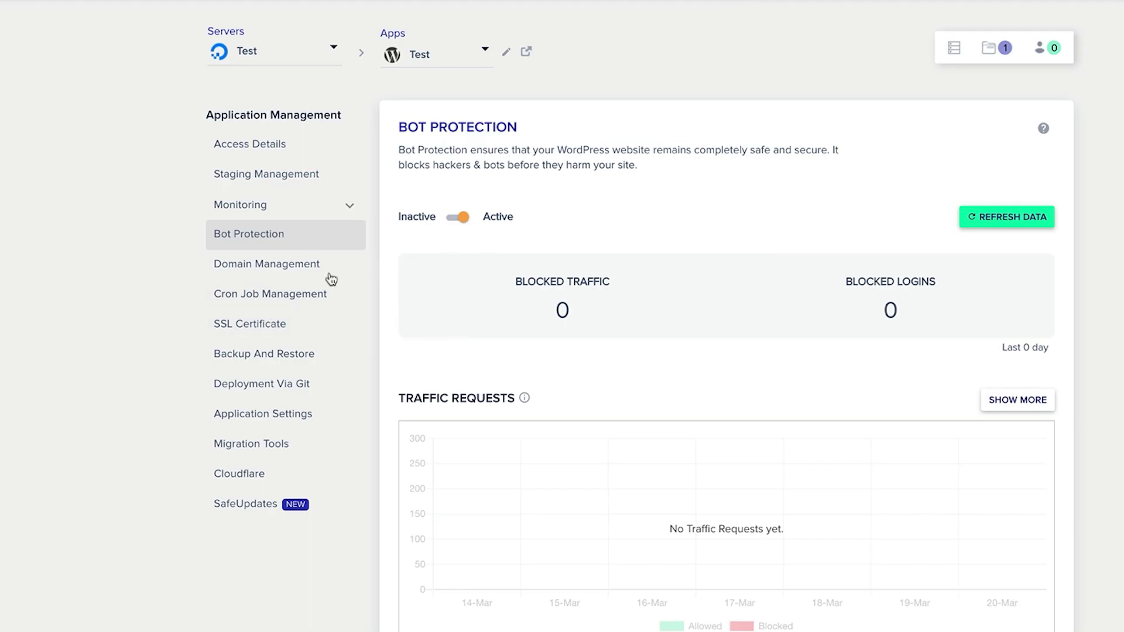
pyautogui.click(291, 276)
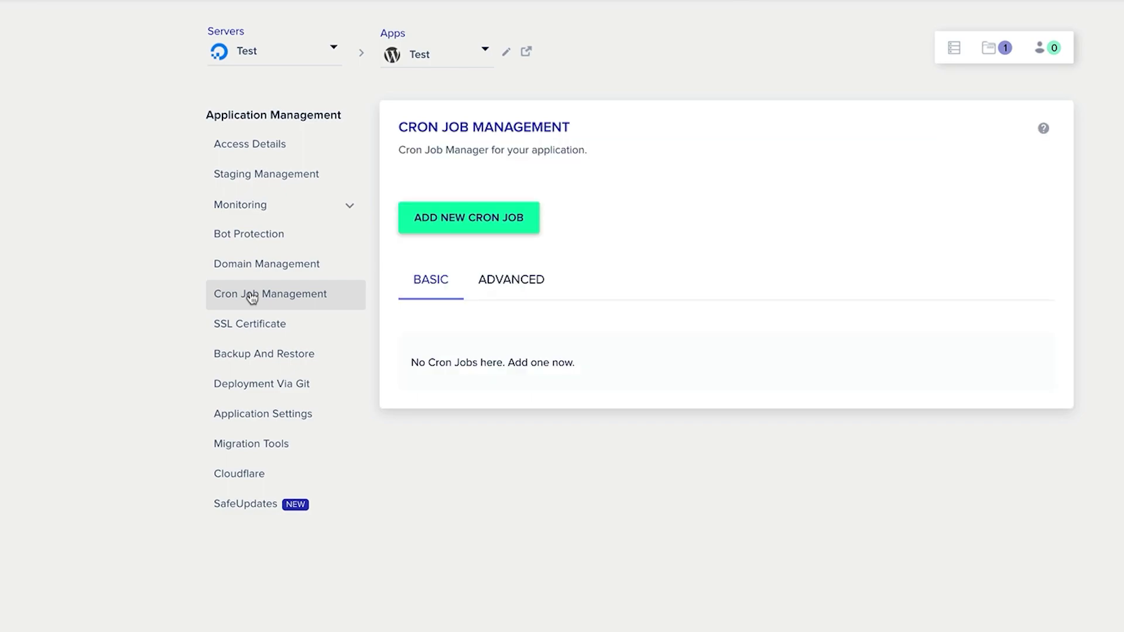
# Step: Toggle the Advanced and Basic cron views, then open and close Add New Cron Job unsaved
pyautogui.click(504, 290)
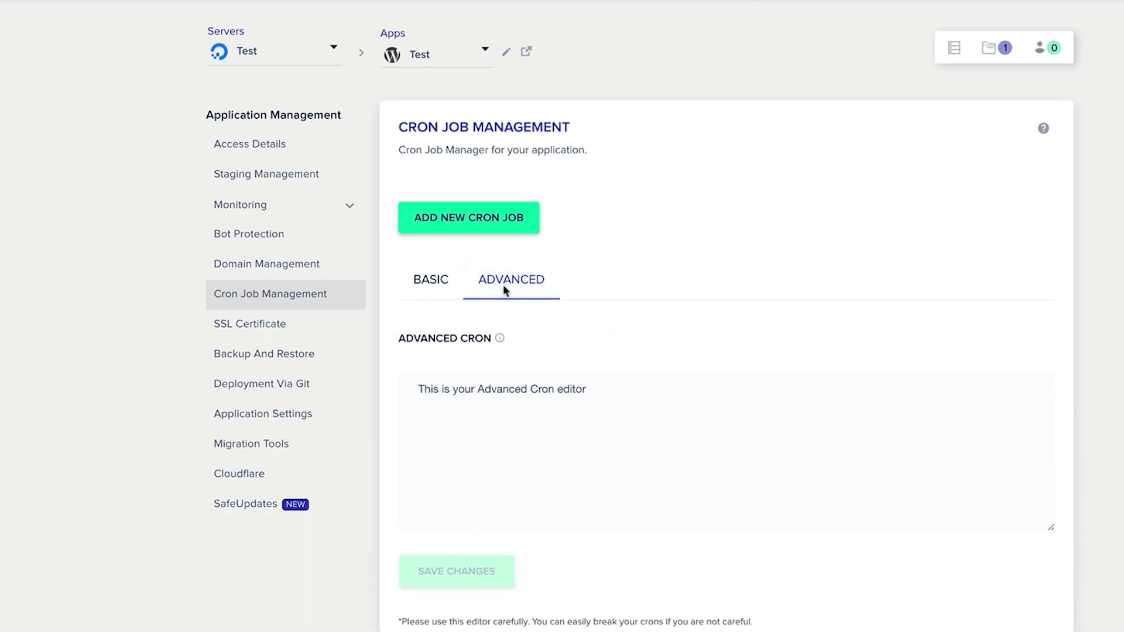
pyautogui.click(428, 283)
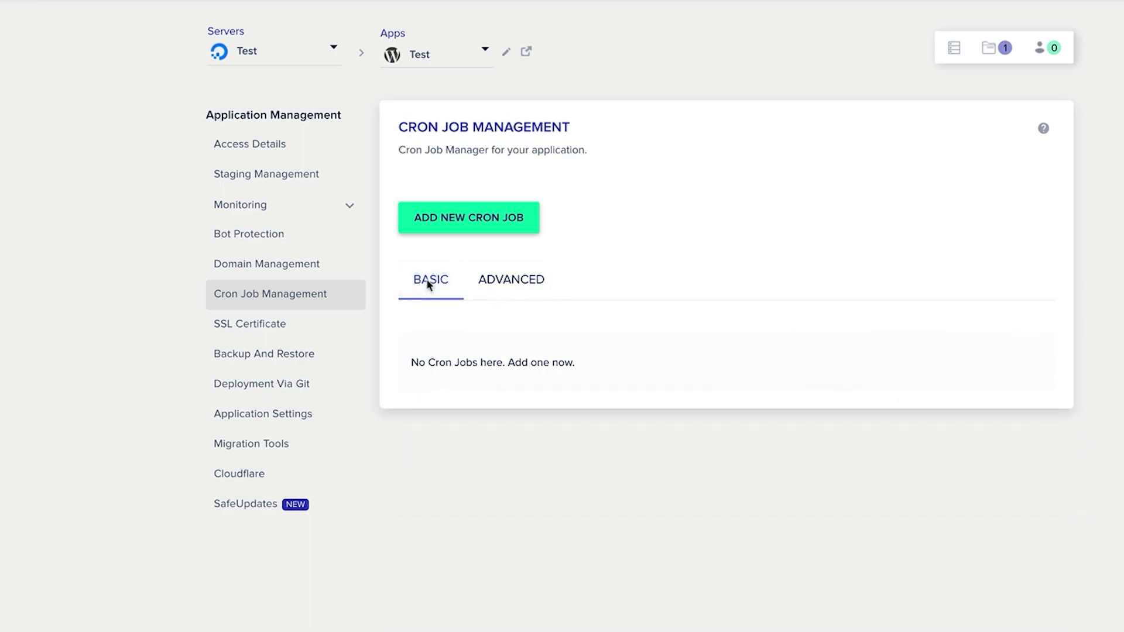
pyautogui.click(455, 227)
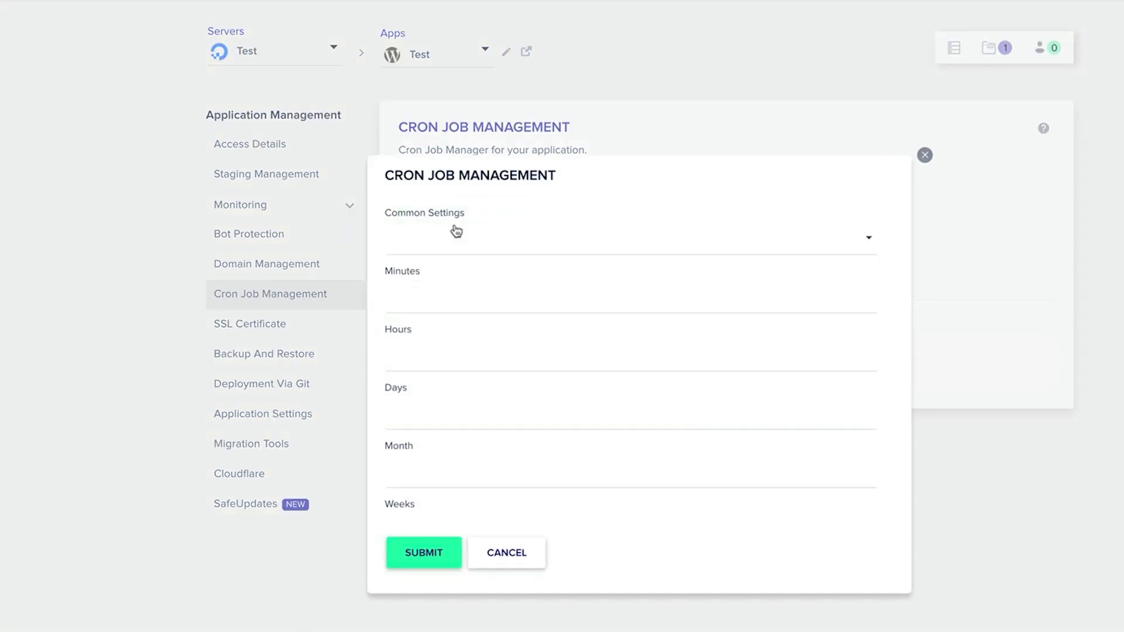
pyautogui.click(926, 156)
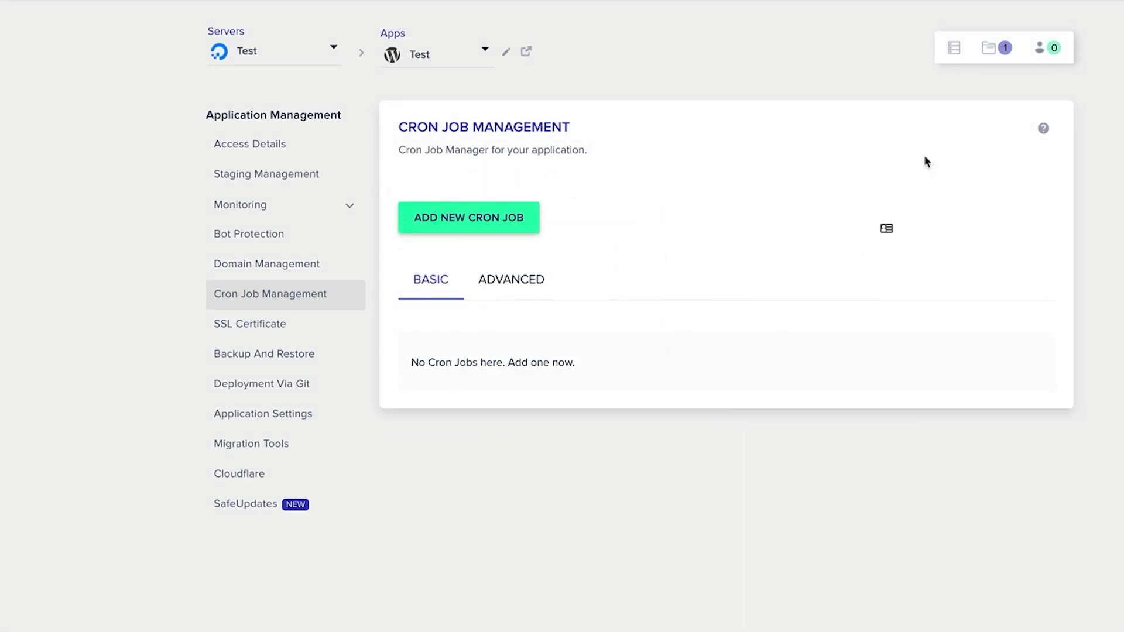
# Step: Keep Let's Encrypt as the SSL certificate type, then view the Backup and Restore page
pyautogui.click(265, 327)
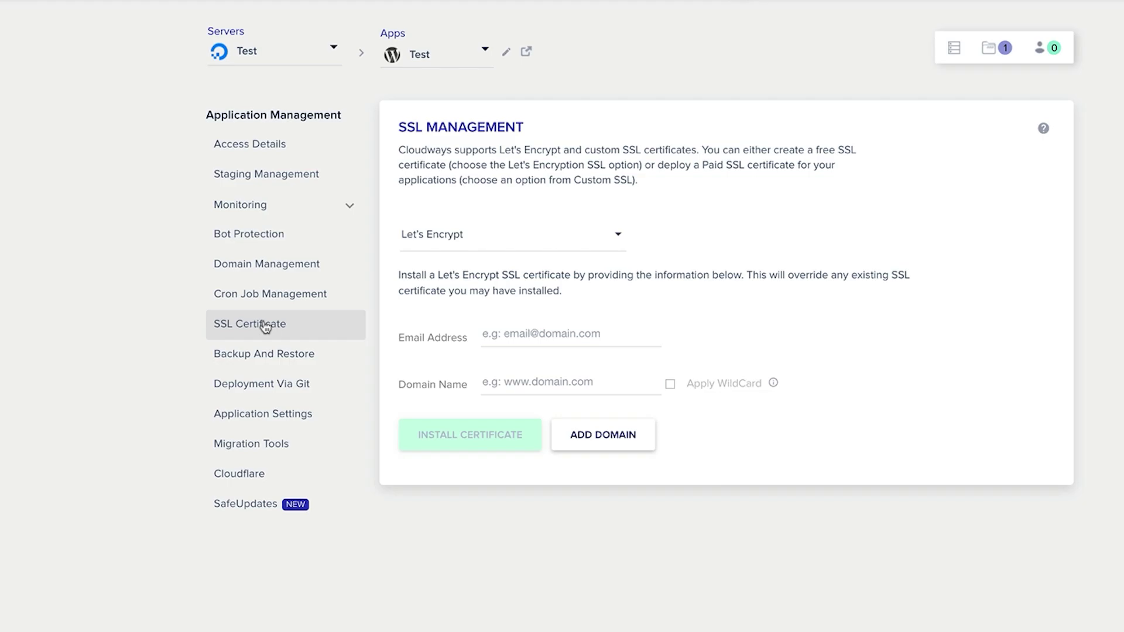
pyautogui.click(613, 240)
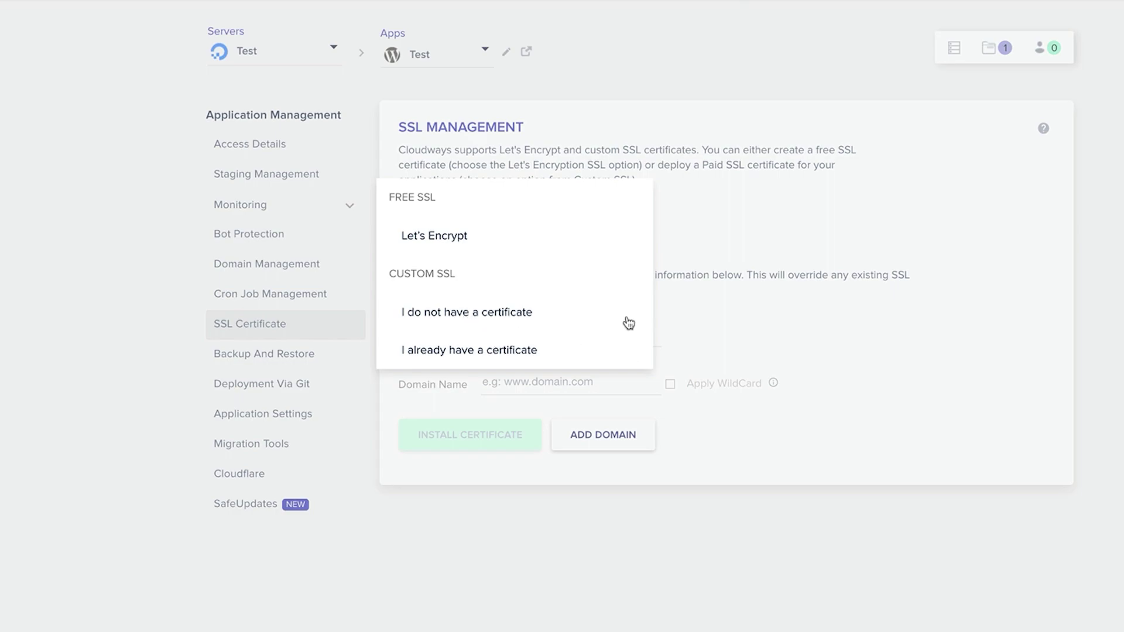
pyautogui.click(463, 235)
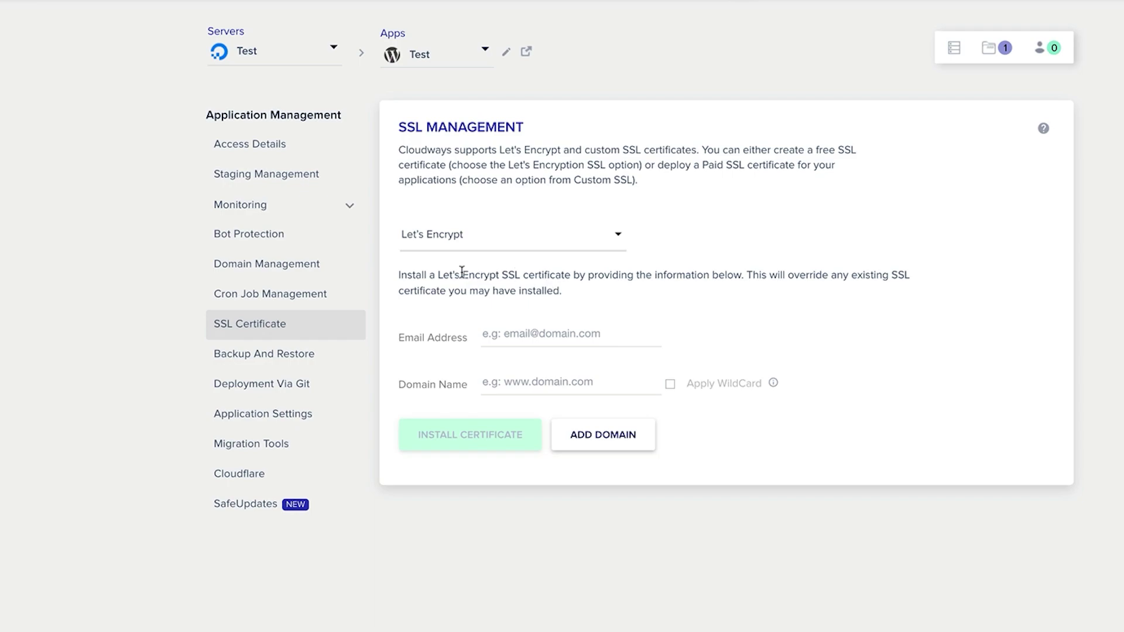
pyautogui.click(277, 356)
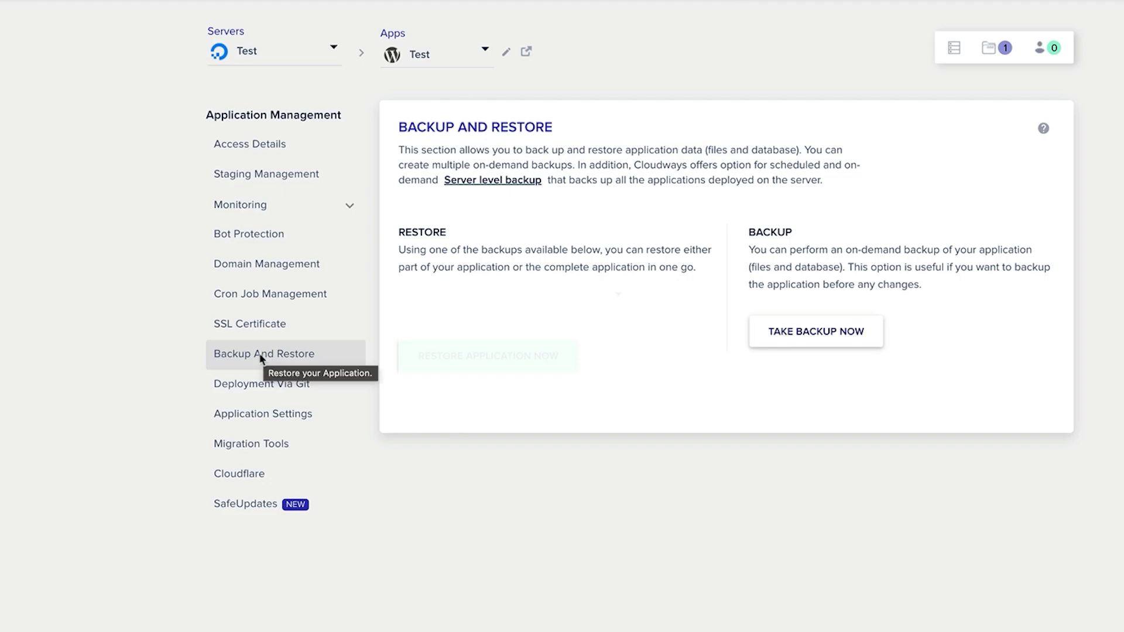
# Step: View the Deployment Via Git page, then the Test app's Application Settings
pyautogui.click(259, 383)
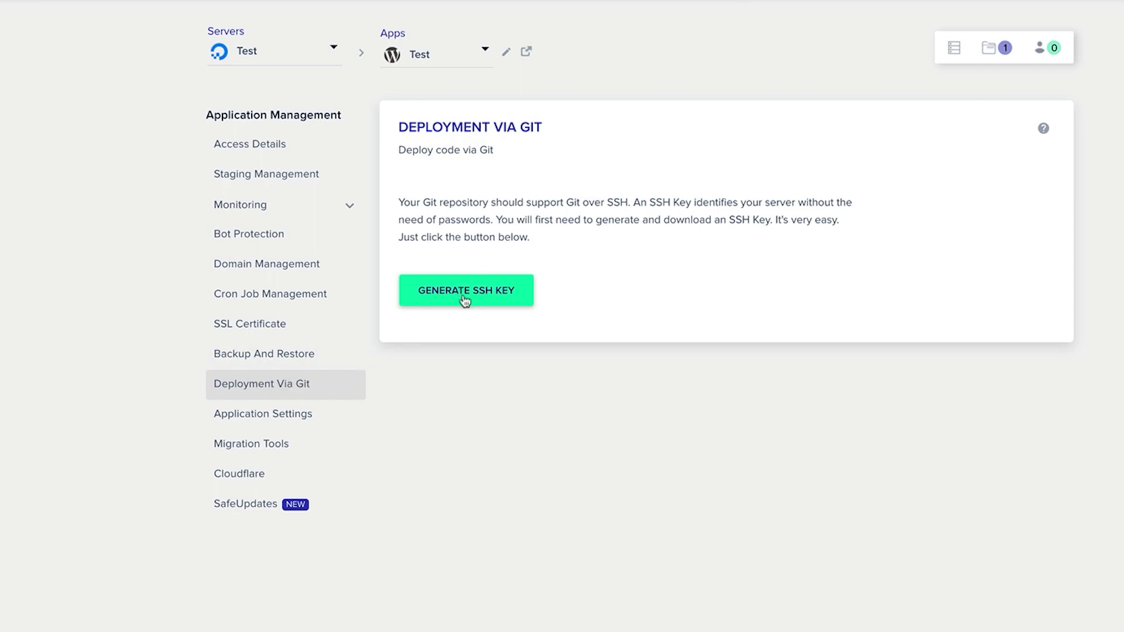
pyautogui.click(267, 417)
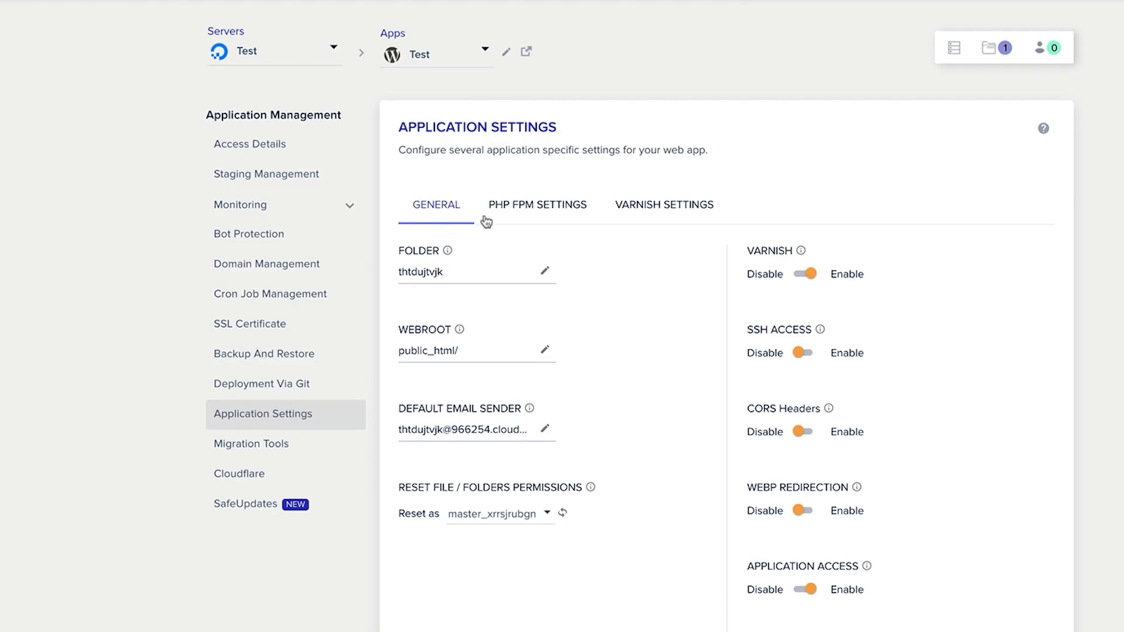
# Step: Check the Varnish, PHP FPM and General settings tabs, then view the Migration Tools page
pyautogui.click(672, 206)
pyautogui.click(547, 205)
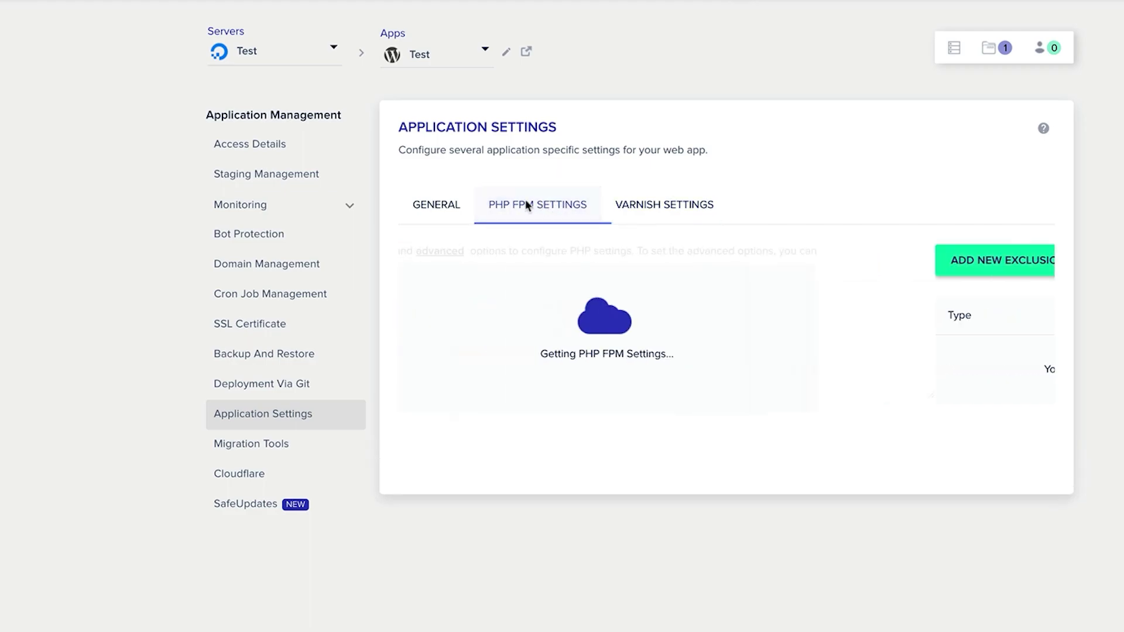
pyautogui.click(437, 209)
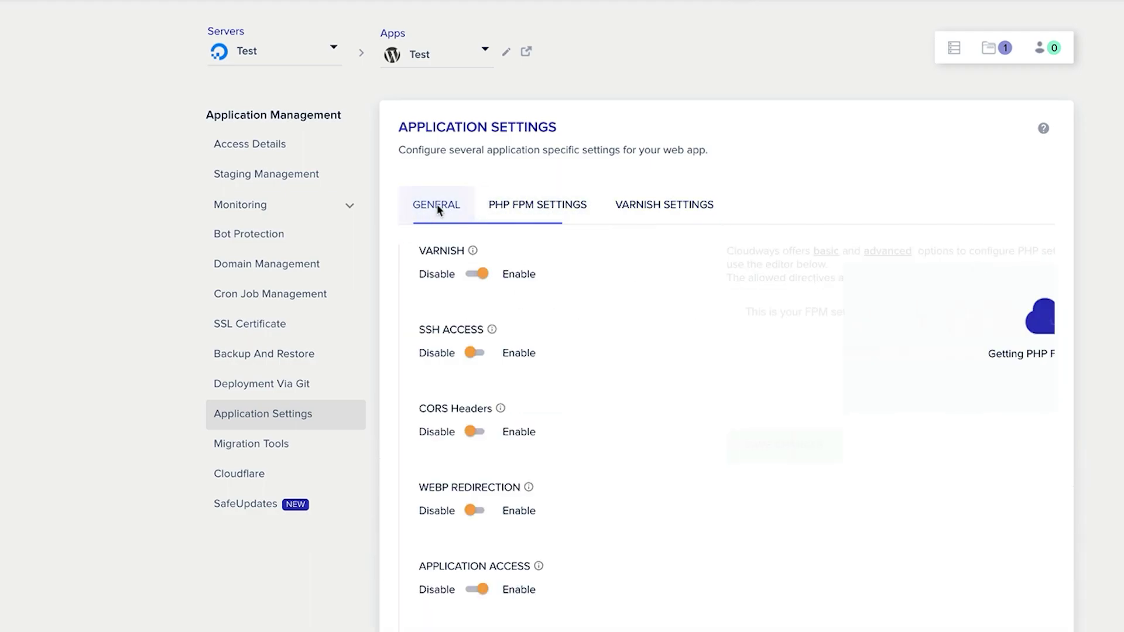
pyautogui.click(249, 445)
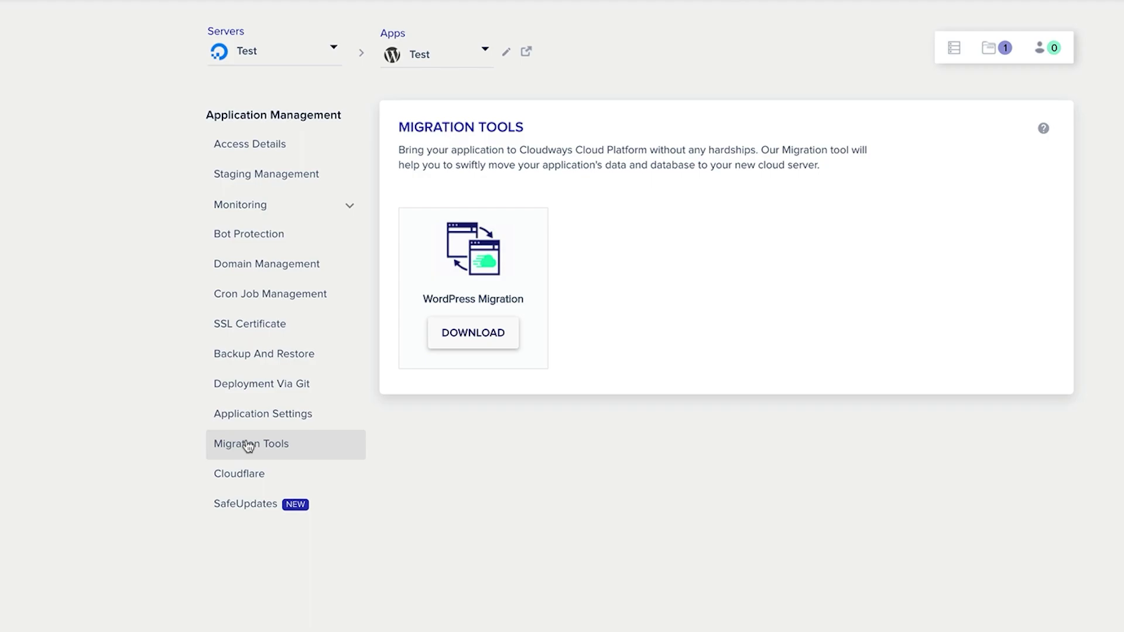
# Step: Show the Test app's Cloudflare Enterprise page from the Application Management sidebar
pyautogui.click(250, 481)
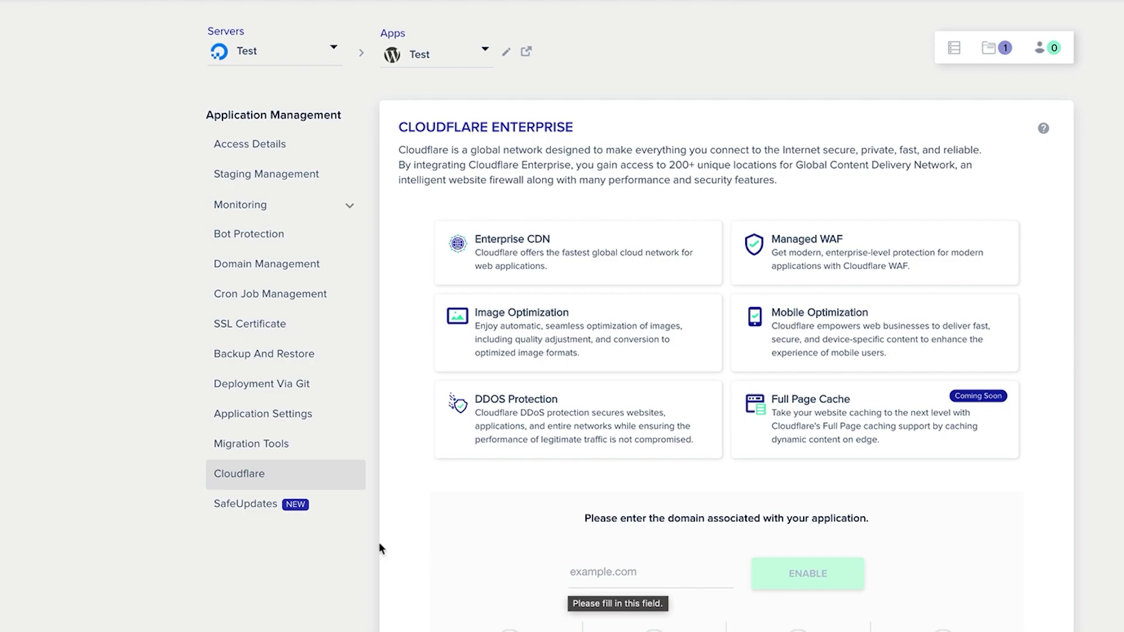
# Step: Show the Test app's SafeUpdates page with its pricing from $3/mon per application
pyautogui.click(236, 518)
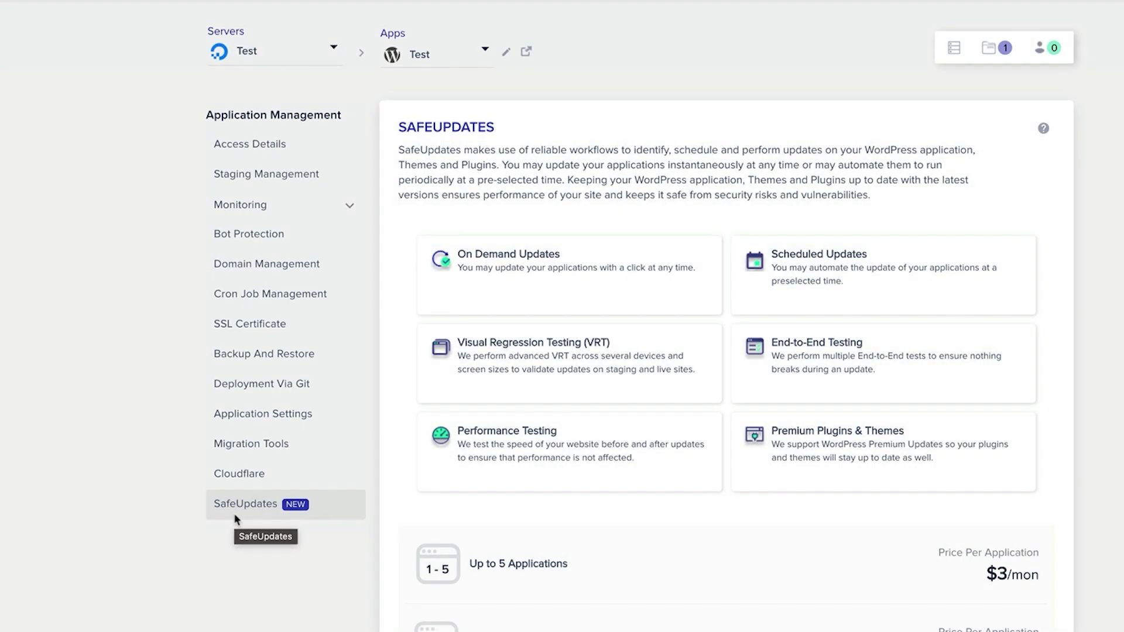